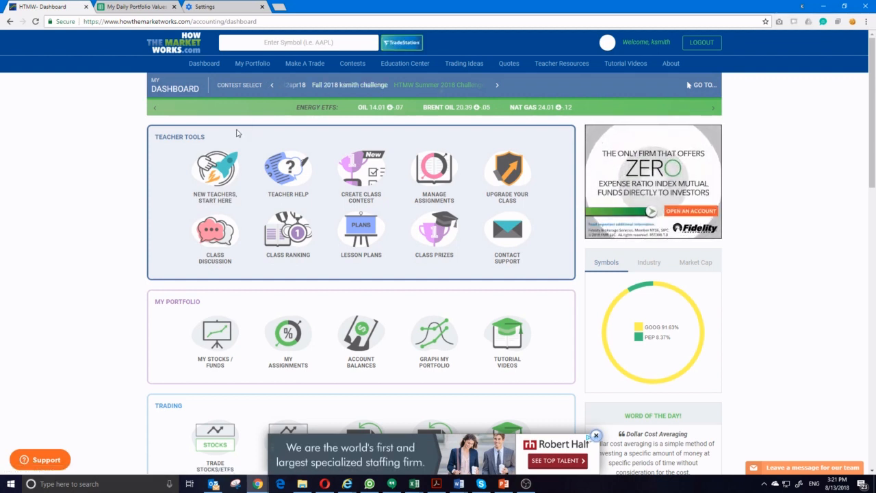
# Open the Graph my Portfolio page and switch the contest to 10K Practice Portfolio
pyautogui.moveTo(251, 65)
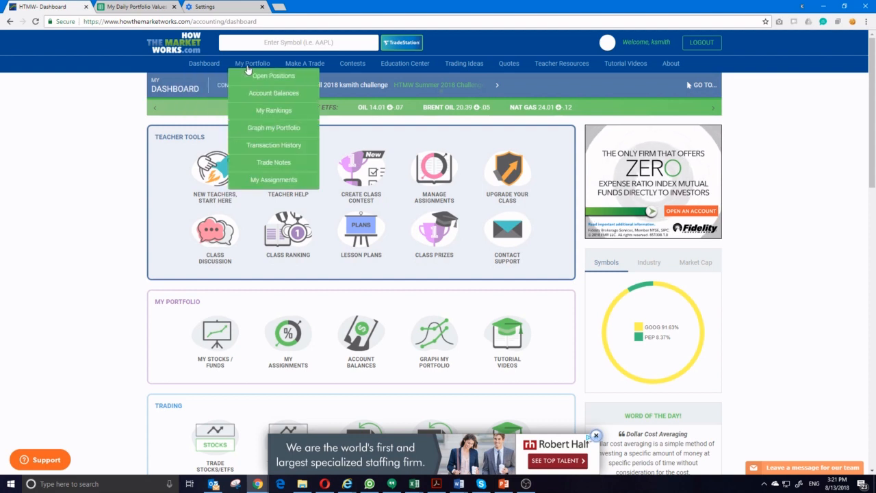
pyautogui.click(271, 130)
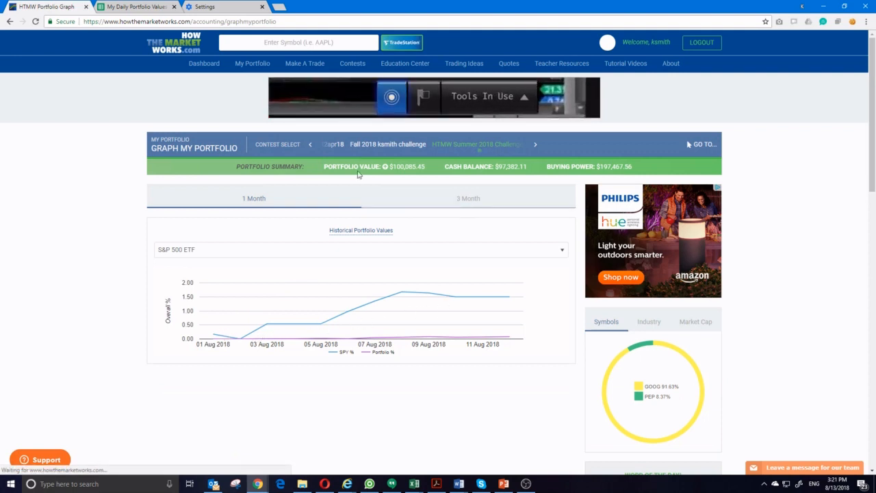
pyautogui.click(310, 147)
pyautogui.click(310, 147)
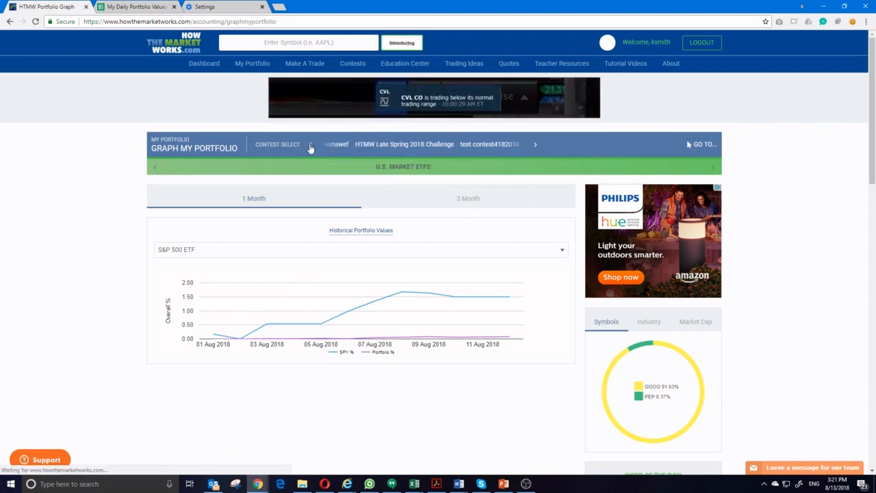
pyautogui.click(310, 147)
pyautogui.click(310, 147)
pyautogui.click(332, 146)
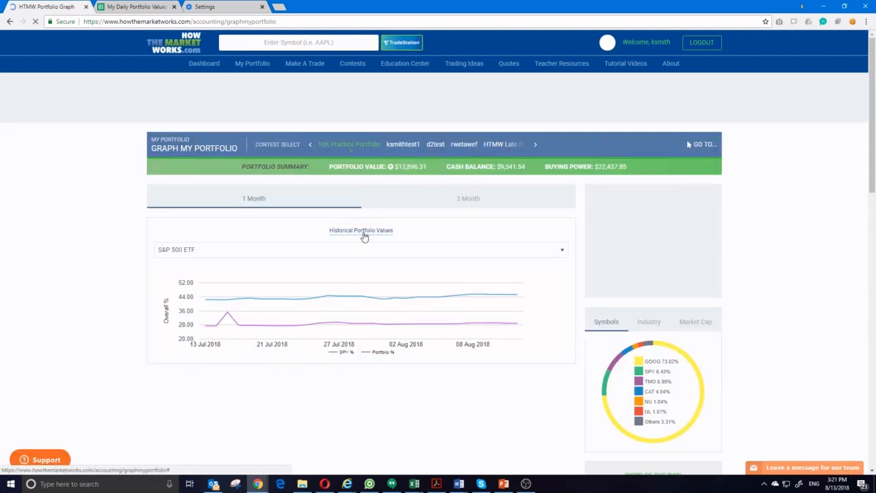
# Open the Historical Portfolio Values table and copy it from the DATE header through the 8/12/2018 row
pyautogui.click(362, 233)
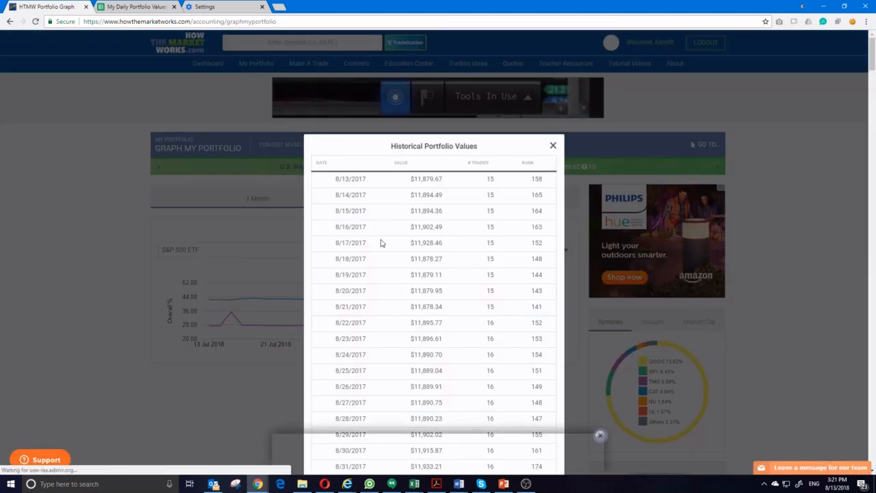
pyautogui.click(600, 435)
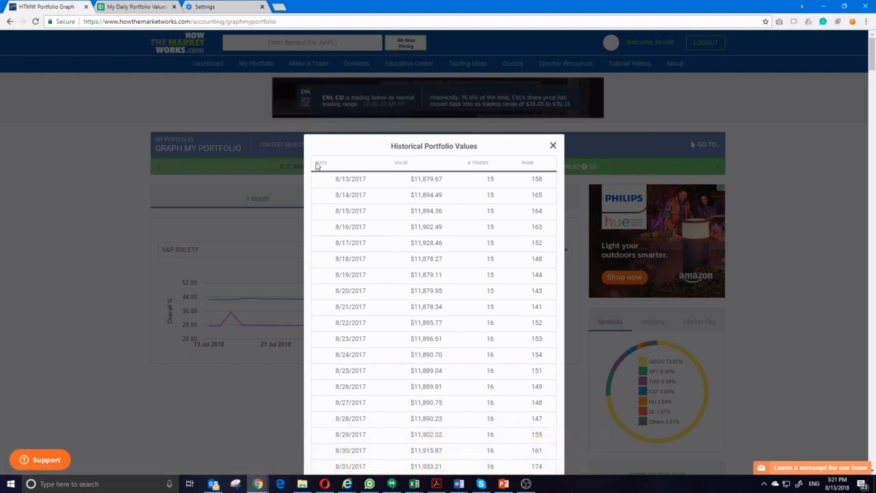
pyautogui.moveTo(316, 165); pyautogui.dragTo(540, 451)
pyautogui.scroll(-4, 524, 312)
pyautogui.scroll(-20, 528, 313)
pyautogui.scroll(-20, 538, 338)
pyautogui.scroll(-20, 536, 364)
pyautogui.scroll(-3, 540, 392)
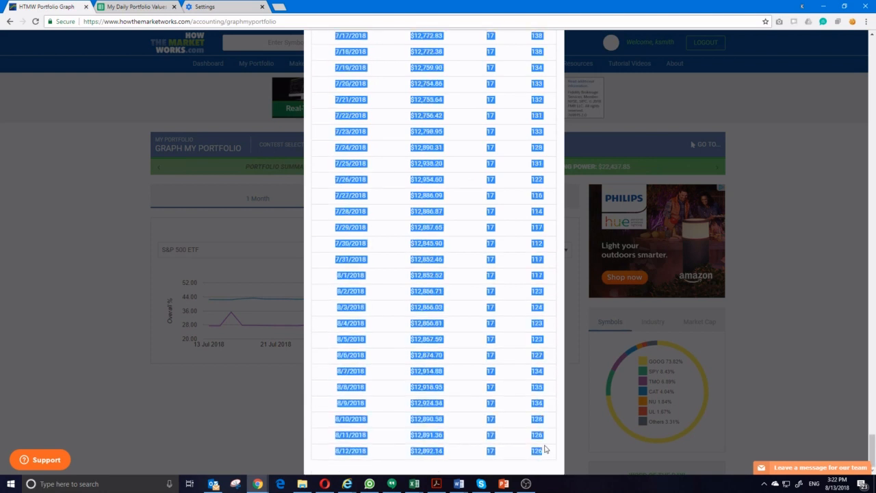
# Switch to a new blank Excel workbook, paste the copied table at cell A1 and maximize the window
pyautogui.click(415, 484)
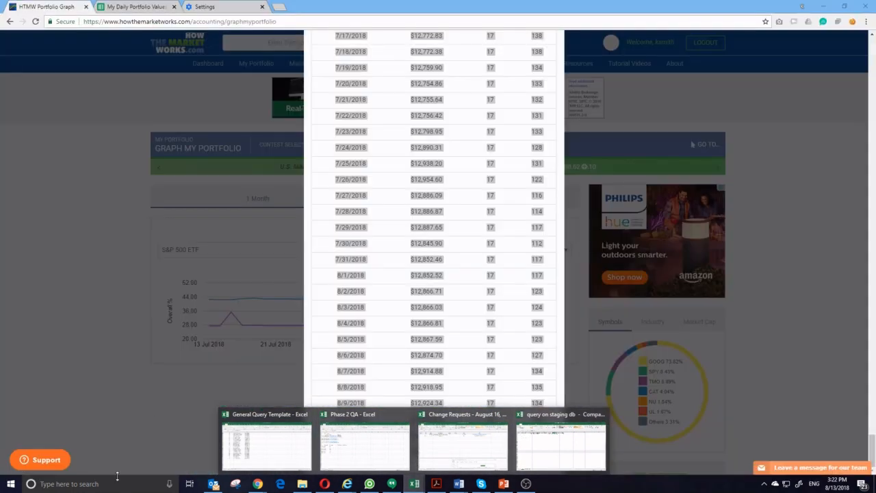
pyautogui.click(117, 477)
pyautogui.write('exc')
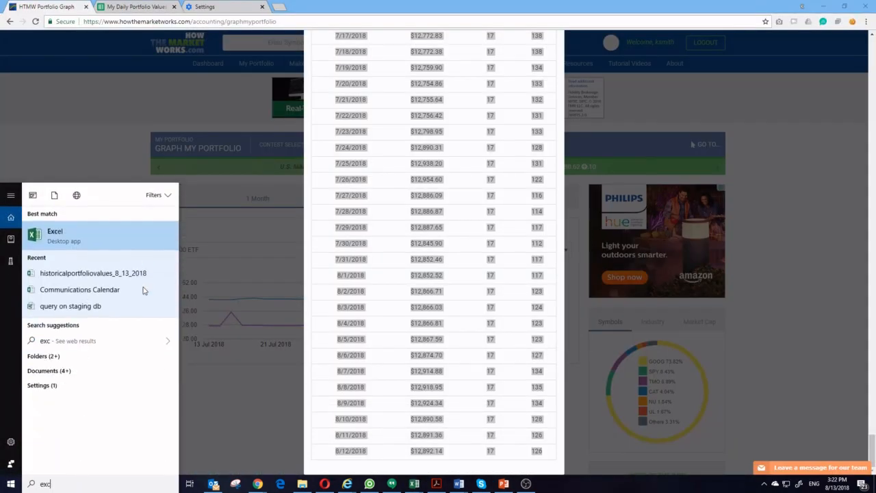
pyautogui.press('Return')
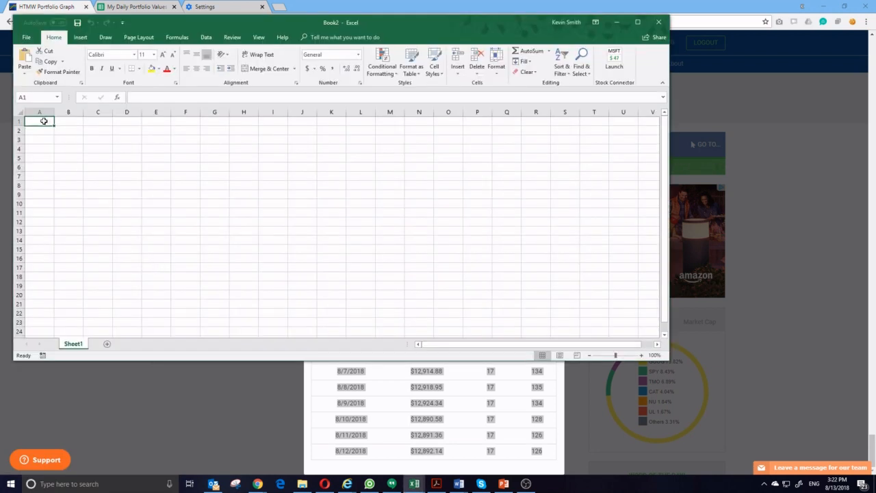
pyautogui.hotkey('ctrl', 'v')
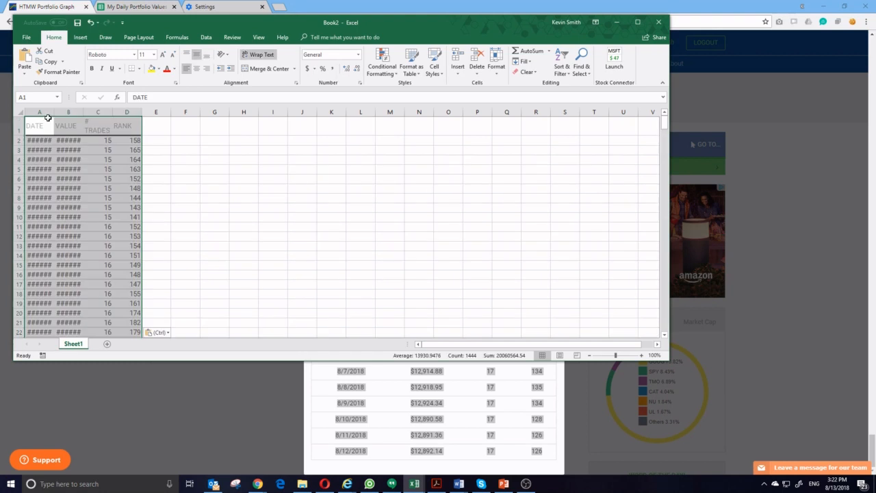
pyautogui.click(637, 22)
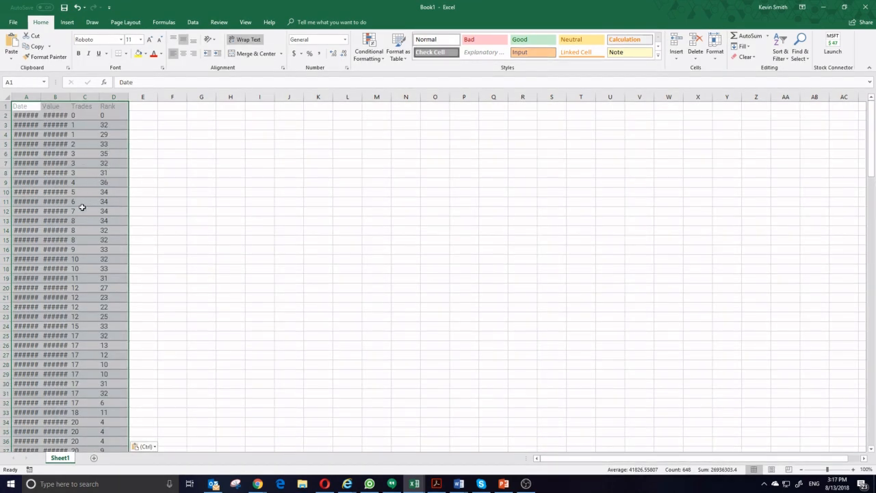
# Check the date in cell A2 and widen the Date and Value columns on Sheet1 to fit their contents
pyautogui.click(27, 117)
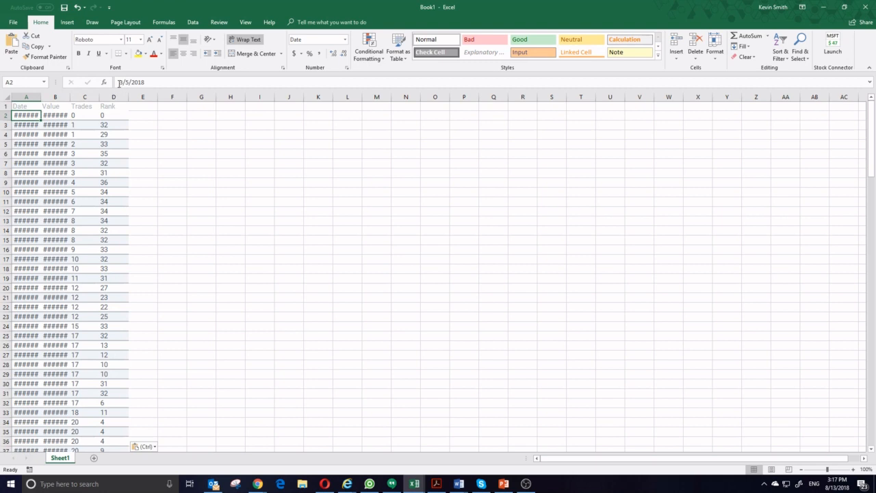
pyautogui.click(155, 83)
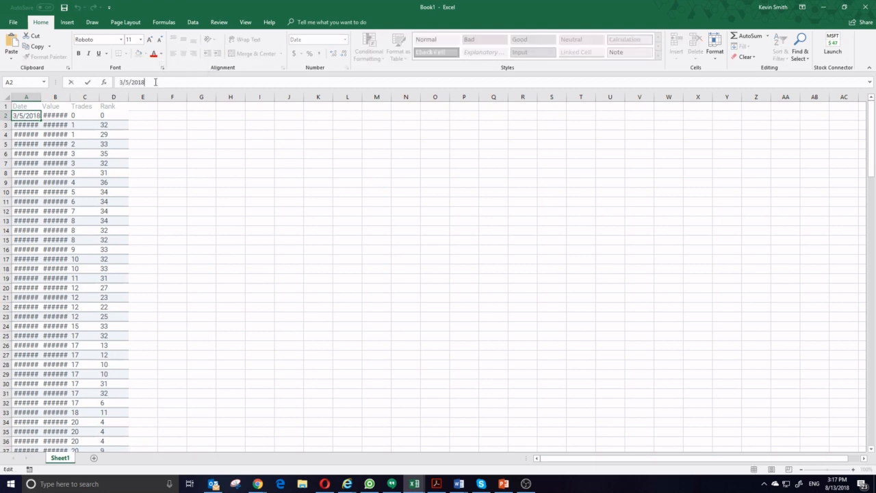
pyautogui.click(24, 125)
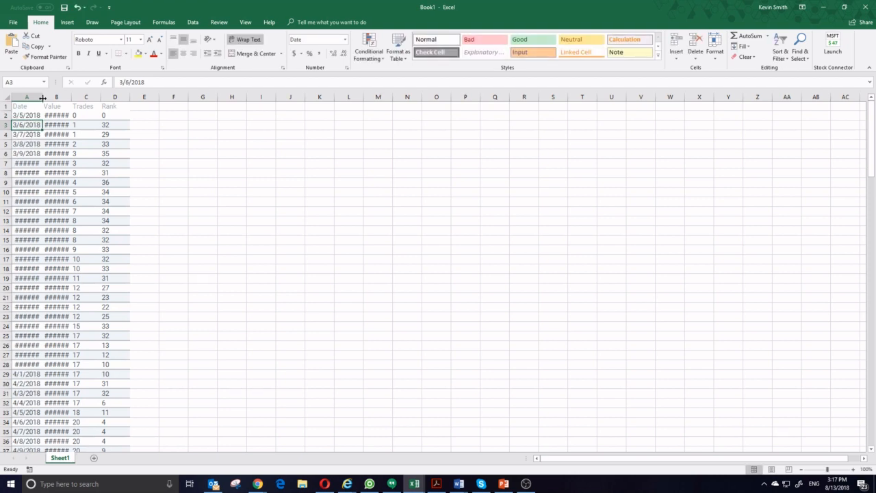
pyautogui.doubleClick(42, 97)
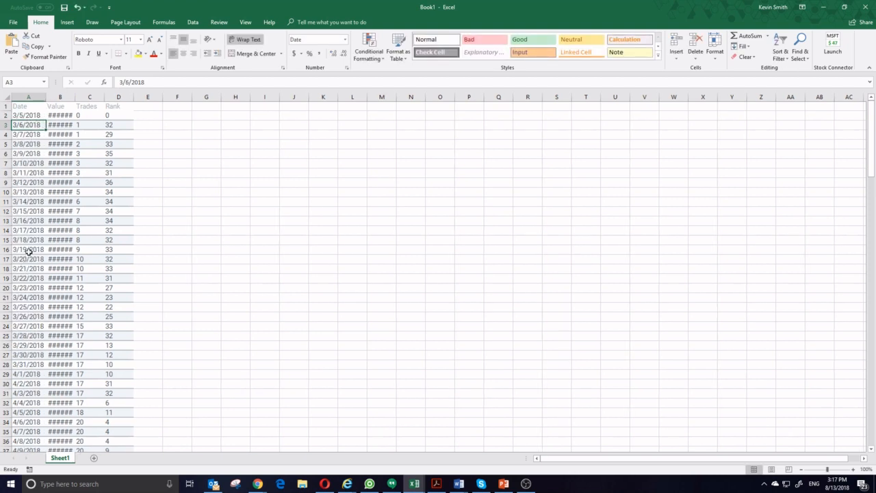
pyautogui.doubleClick(77, 97)
pyautogui.click(104, 239)
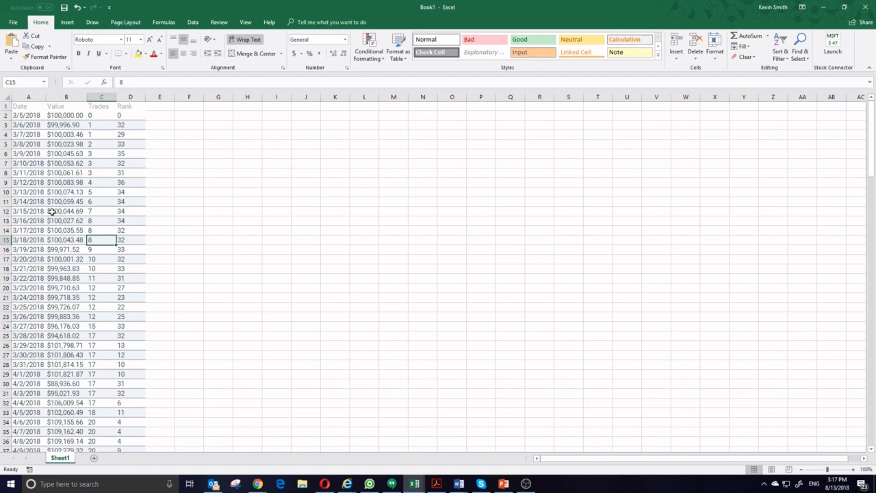
# Add a new worksheet and paste the table at A1 with Match Destination Formatting
pyautogui.click(94, 457)
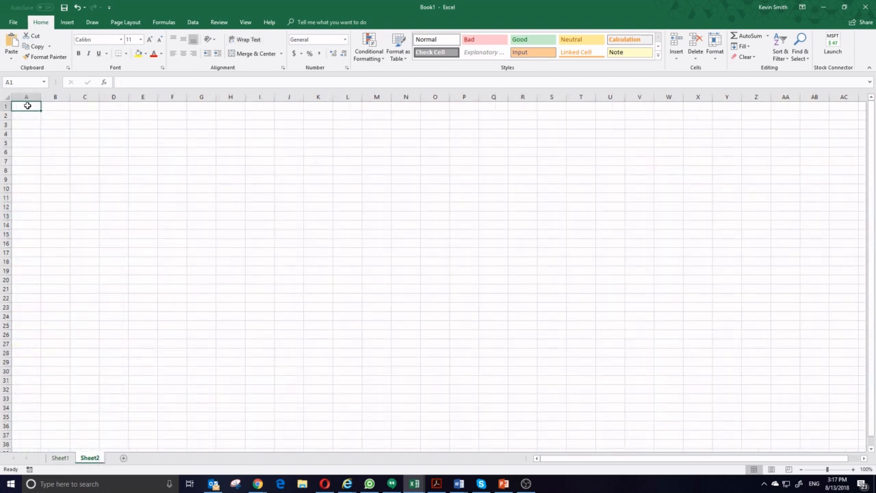
pyautogui.rightClick(26, 104)
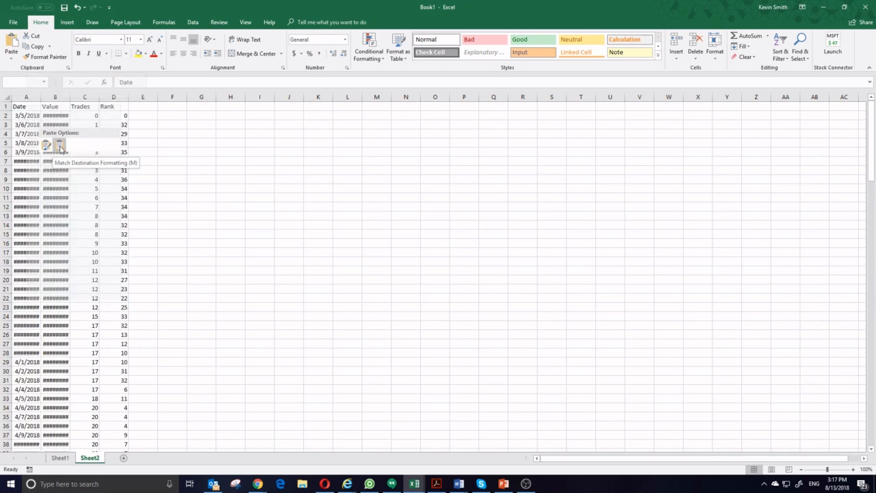
pyautogui.click(59, 146)
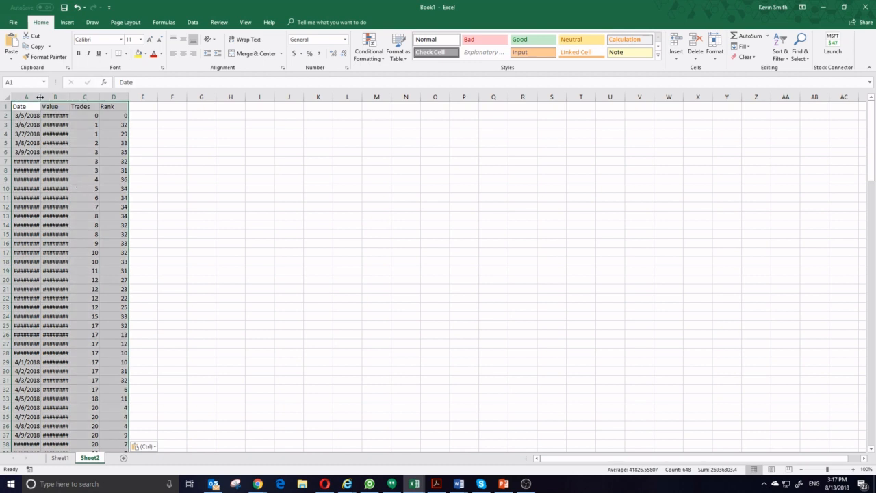
# Auto-fit the widths of the Date and Value columns on Sheet2
pyautogui.doubleClick(39, 96)
pyautogui.doubleClick(71, 98)
pyautogui.click(60, 142)
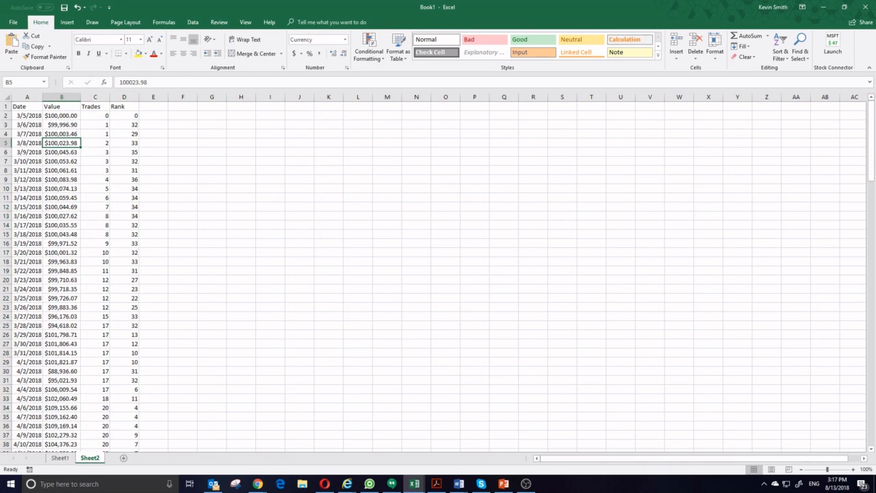
# Switch to the blank Google Sheets spreadsheet in Chrome and paste the copied table at cell A1
pyautogui.click(257, 484)
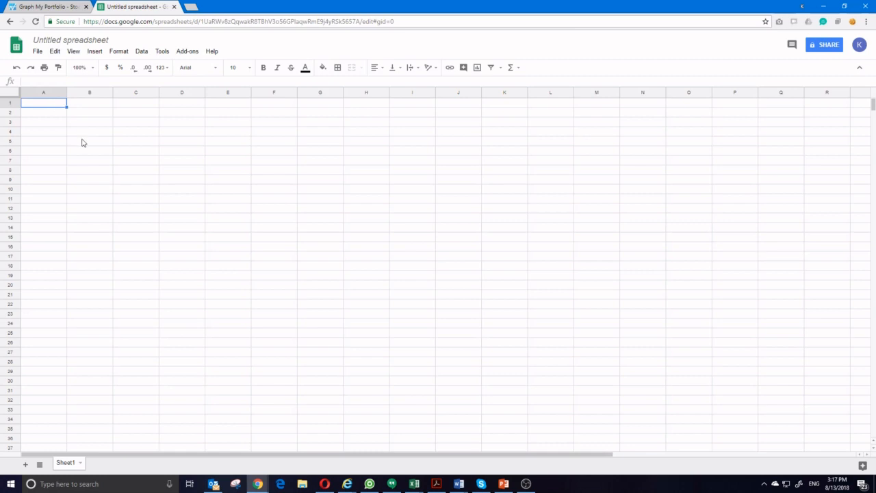
pyautogui.hotkey('ctrl', 'v')
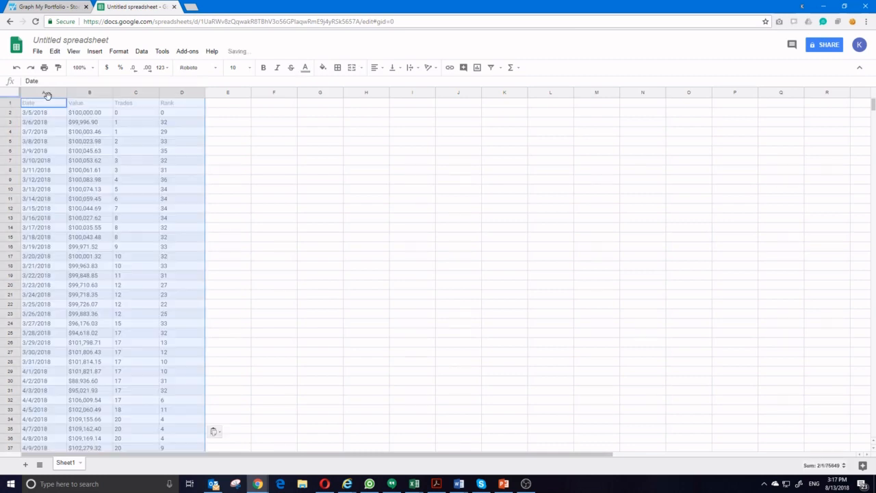
pyautogui.click(118, 170)
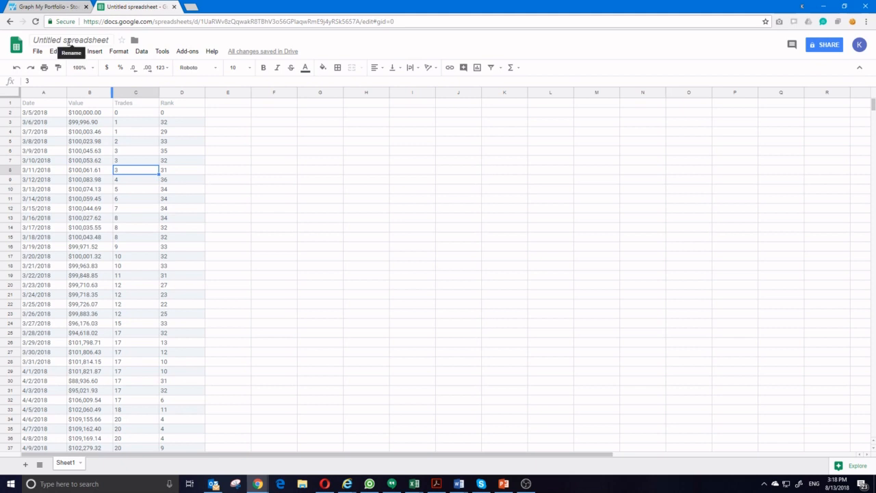
pyautogui.moveTo(361, 6); pyautogui.dragTo(0, 41)
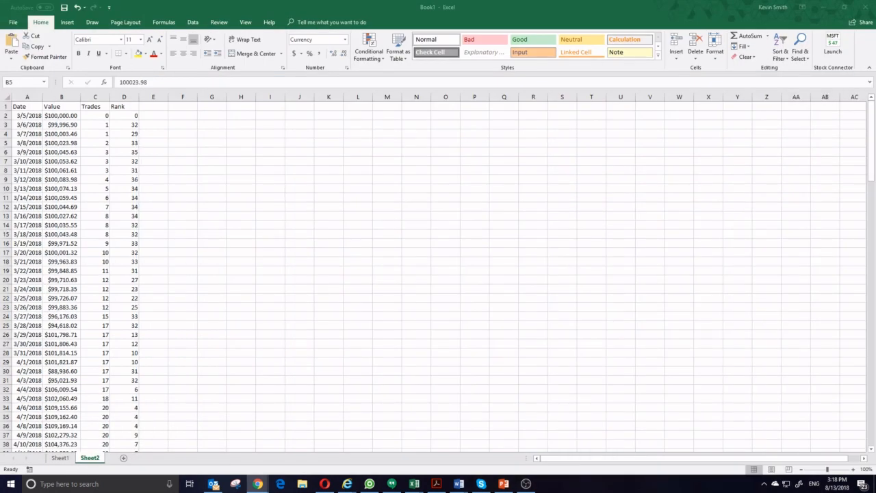
pyautogui.click(65, 8)
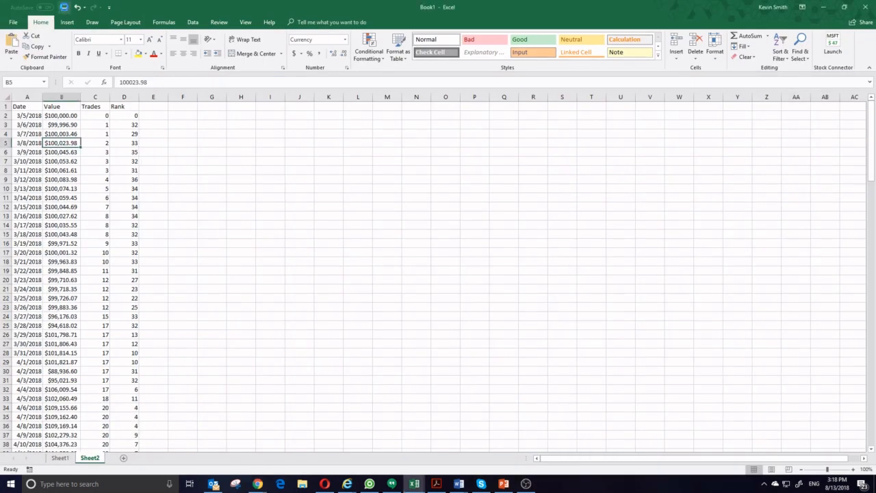
pyautogui.click(20, 17)
pyautogui.moveTo(875, 205); pyautogui.dragTo(236, 2)
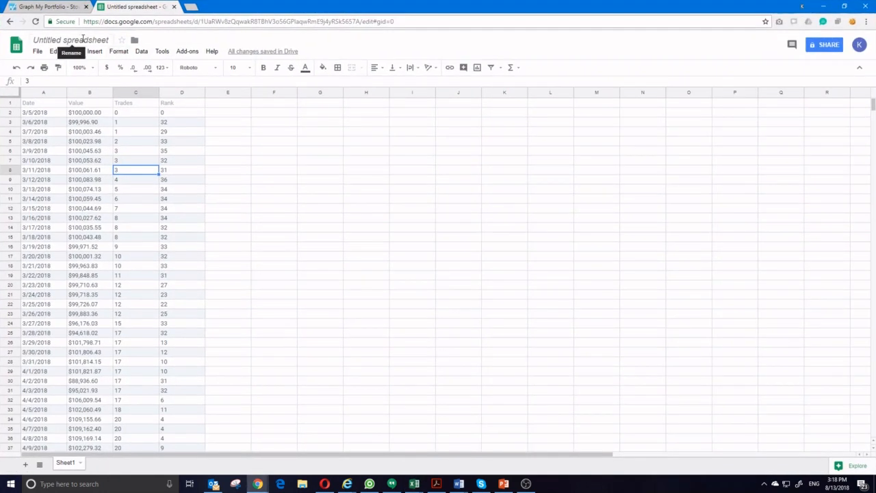
# Rename the Google Sheets spreadsheet as "My Daily Portfolio Values"
pyautogui.click(83, 39)
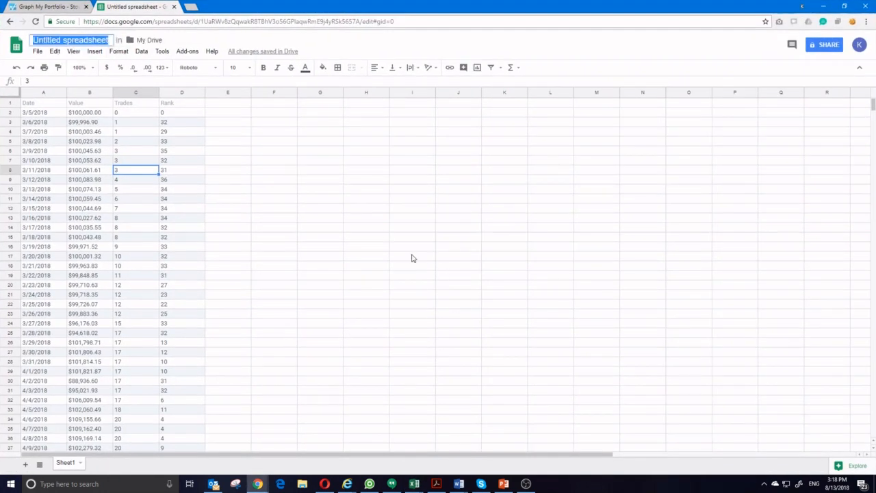
pyautogui.write('My ')
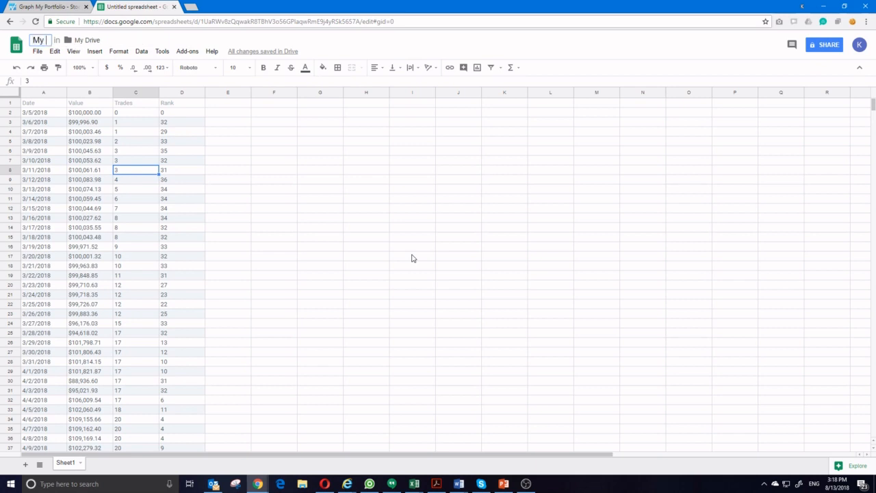
pyautogui.write('Daily Portfolio Values')
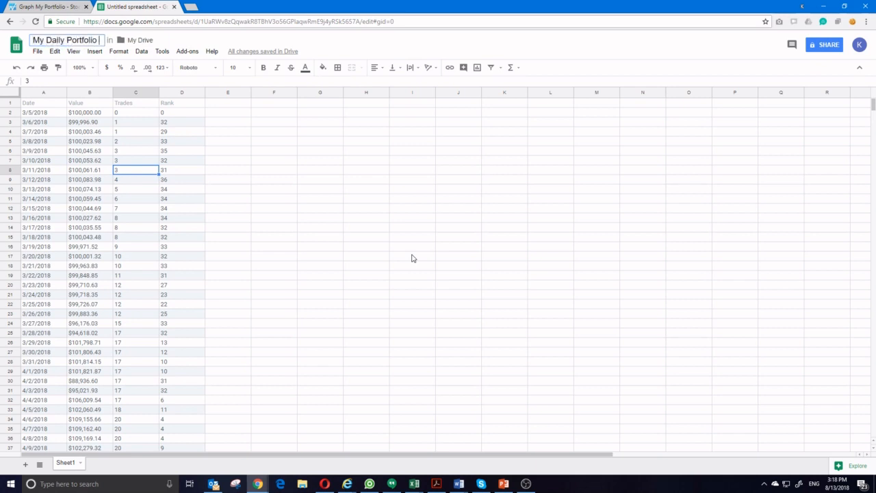
pyautogui.press('Return')
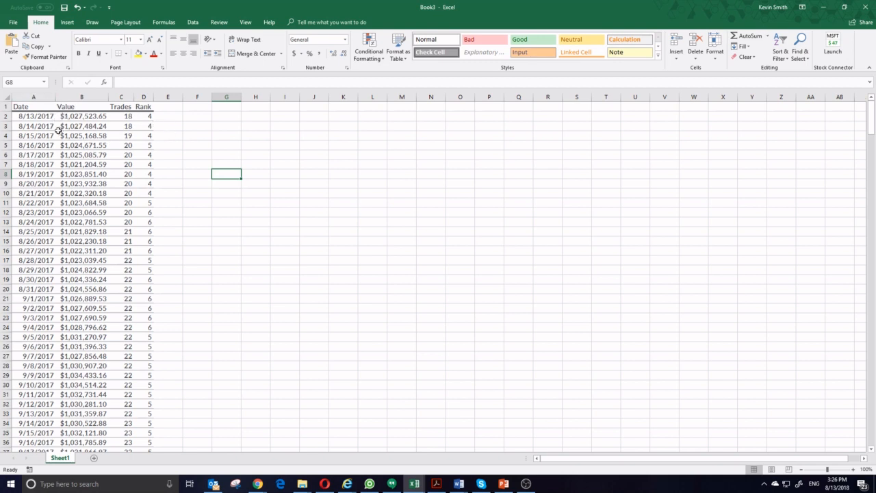
# Examine the Date, Value, Trades and Rank columns of the portfolio history in the Excel workbook
pyautogui.click(39, 117)
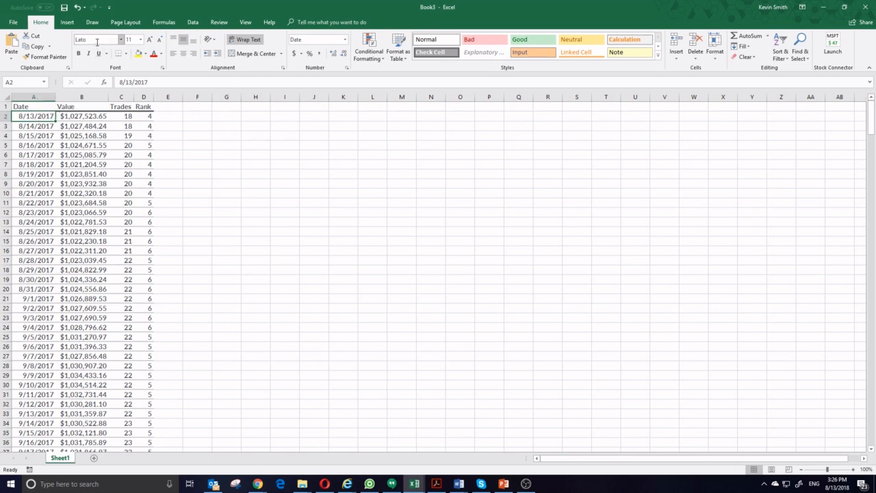
pyautogui.click(70, 110)
pyautogui.click(94, 125)
pyautogui.click(101, 163)
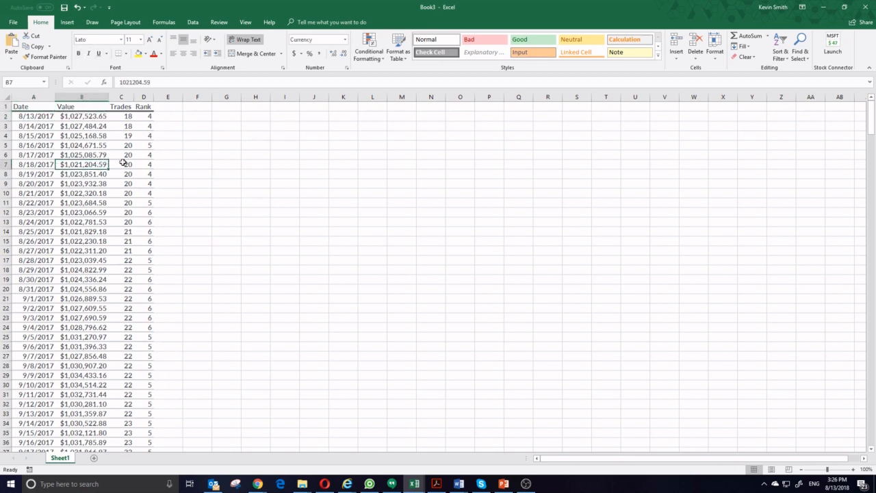
pyautogui.click(127, 163)
pyautogui.click(139, 129)
pyautogui.click(130, 176)
pyautogui.click(130, 234)
pyautogui.click(59, 230)
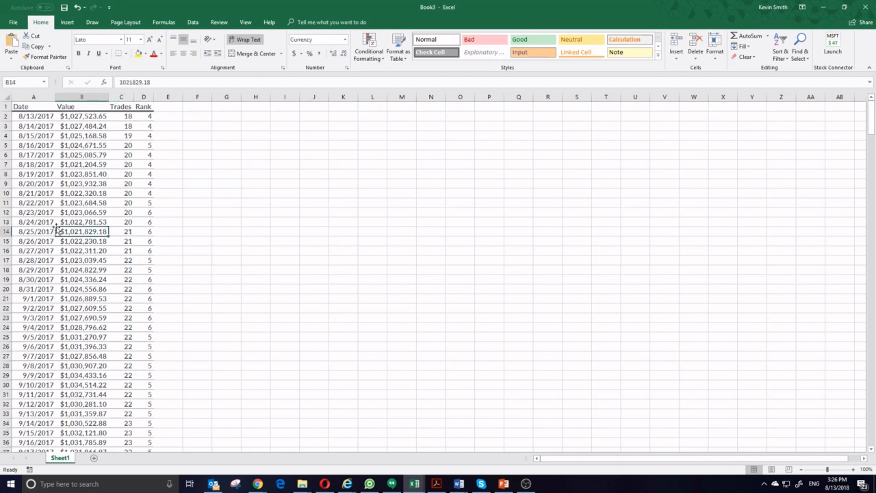
pyautogui.click(207, 137)
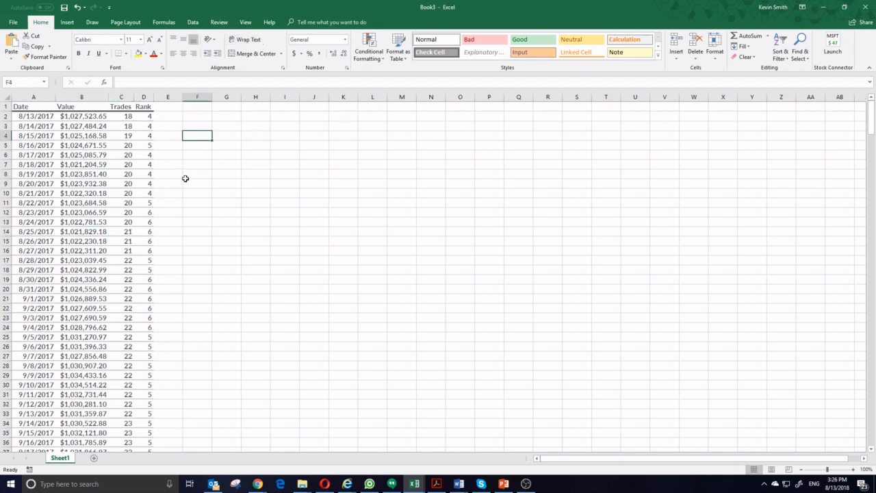
# Copy the formatting of blank cell F4 and paste only that formatting over the whole portfolio table, A1:D361
pyautogui.hotkey('ctrl', 'c')
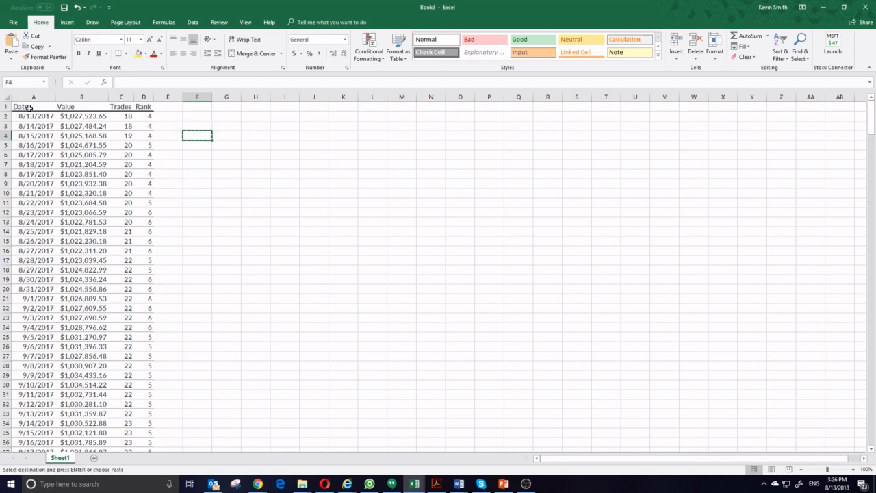
pyautogui.moveTo(30, 109); pyautogui.dragTo(152, 432)
pyautogui.rightClick(63, 223)
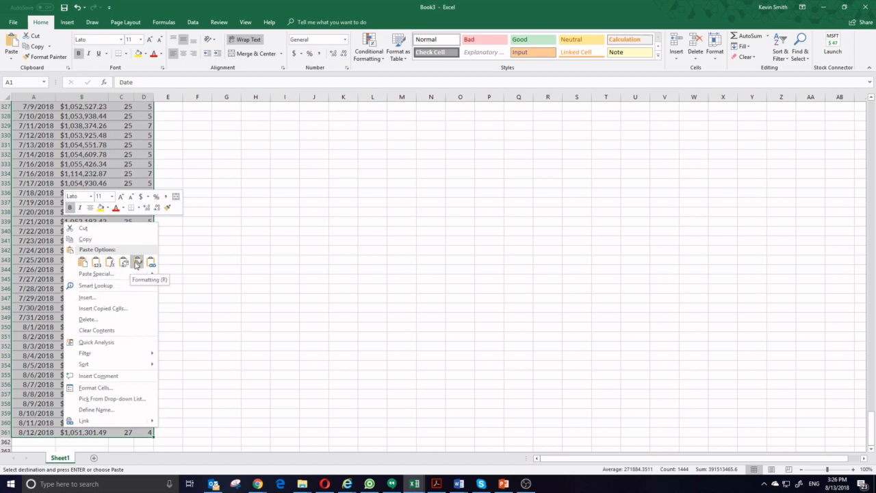
pyautogui.click(137, 264)
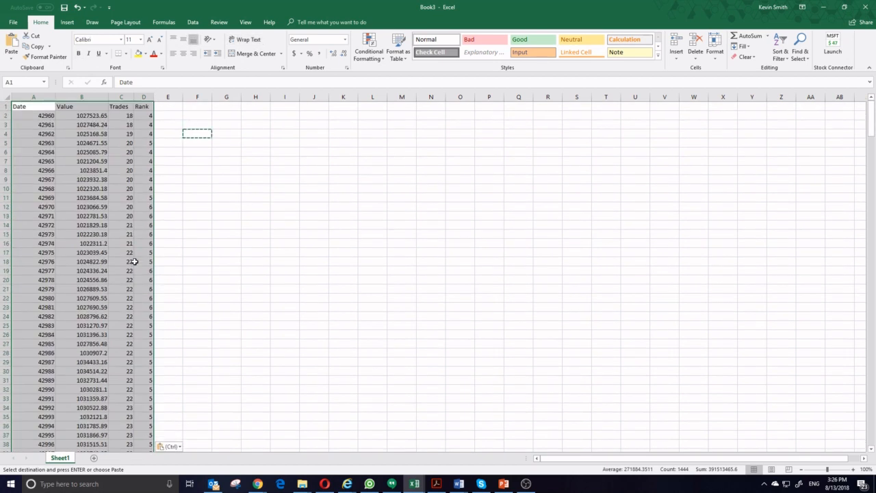
pyautogui.click(47, 185)
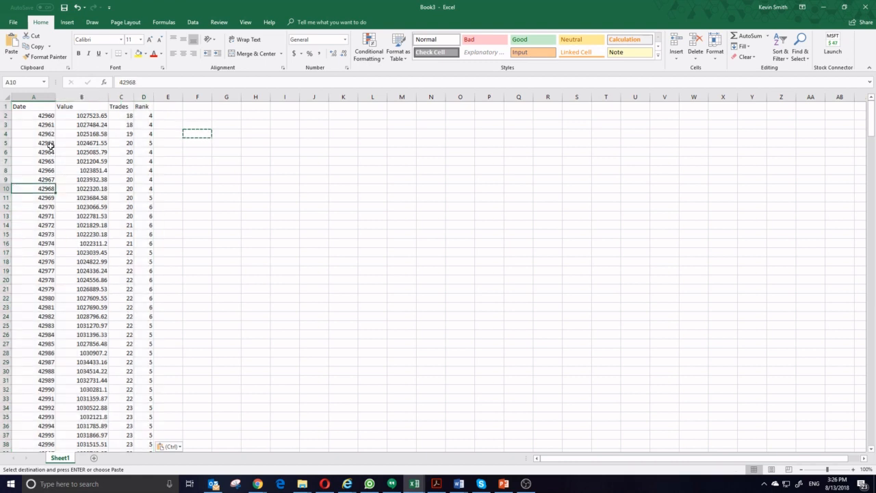
pyautogui.moveTo(37, 116); pyautogui.dragTo(39, 225)
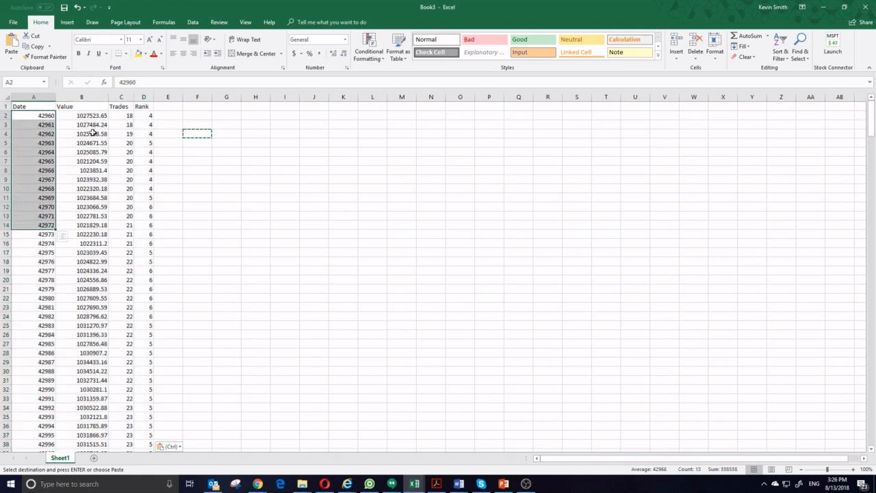
pyautogui.moveTo(89, 115); pyautogui.dragTo(94, 345)
pyautogui.click(169, 225)
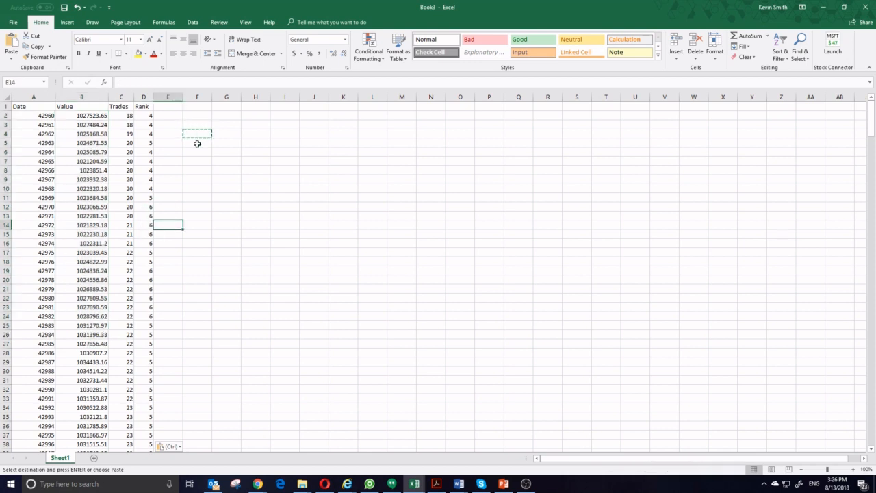
pyautogui.click(198, 141)
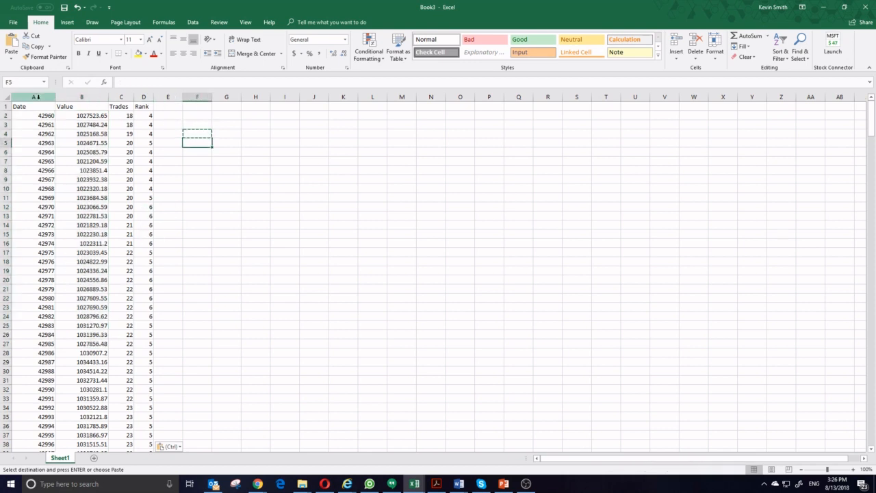
# Format the Date column as Short Date
pyautogui.click(34, 97)
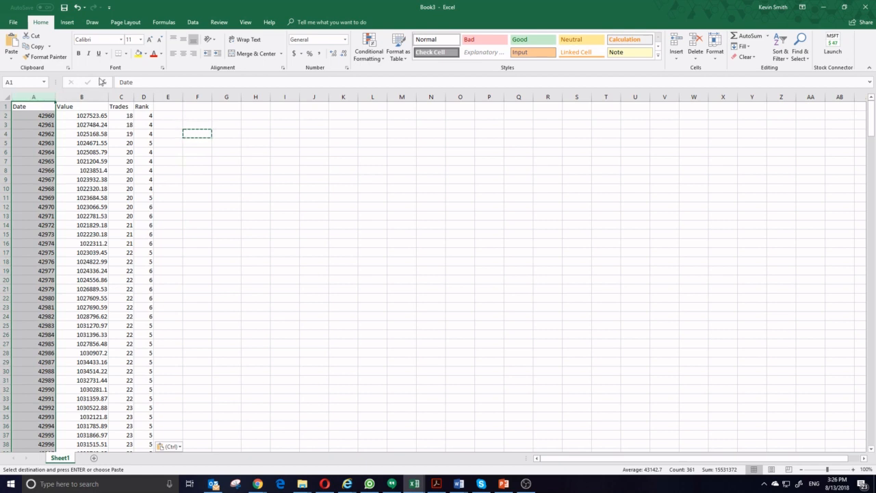
pyautogui.click(345, 39)
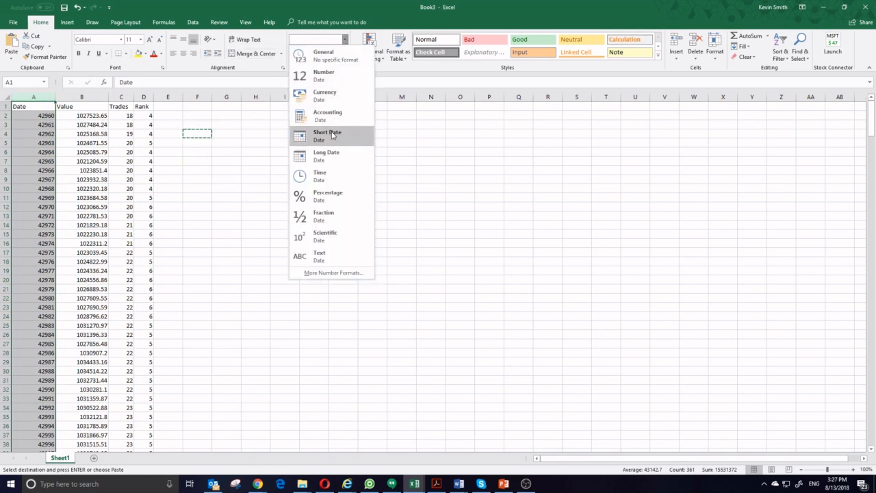
pyautogui.click(333, 135)
pyautogui.click(43, 125)
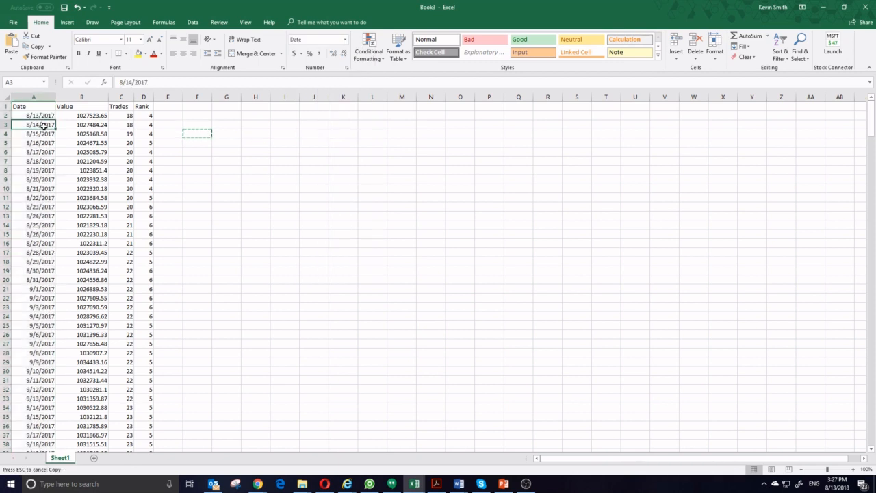
# Apply the dollar Accounting format to the Value column and make the header row bold
pyautogui.click(82, 97)
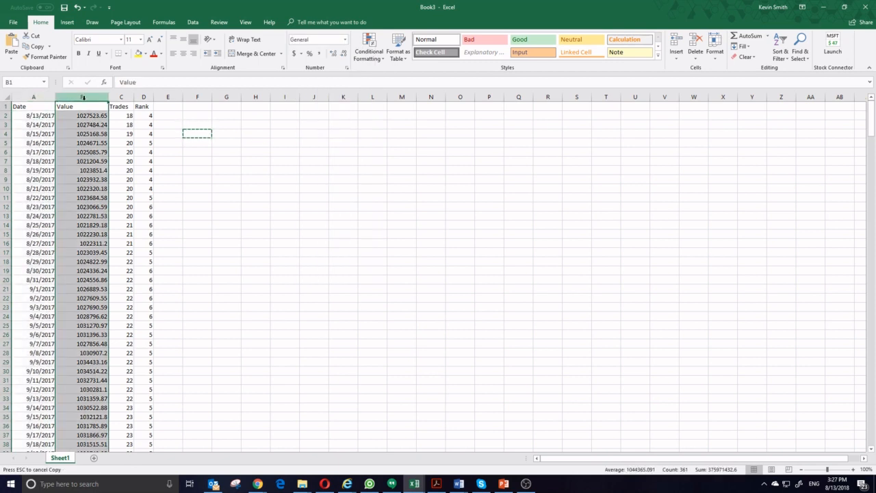
pyautogui.click(294, 54)
pyautogui.click(90, 177)
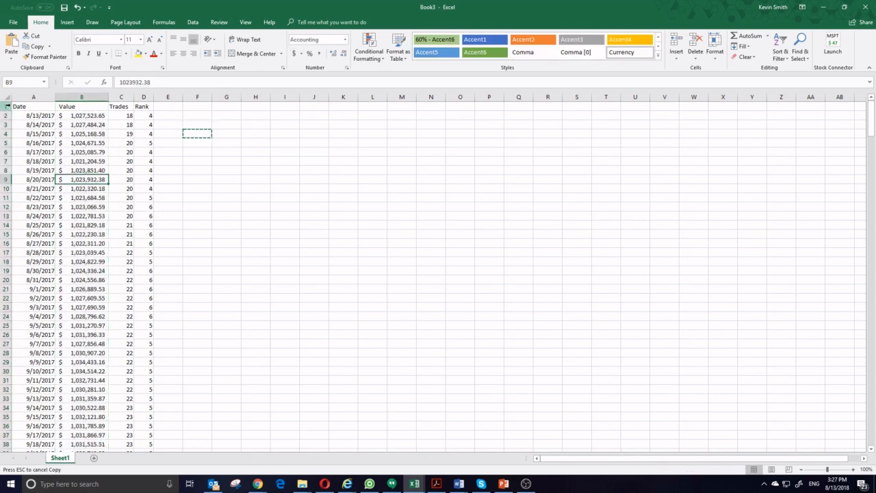
pyautogui.click(6, 106)
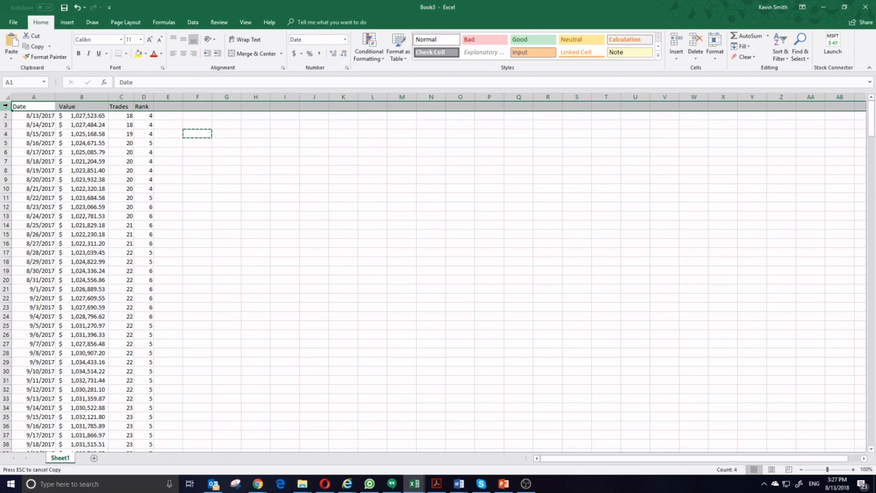
pyautogui.click(60, 141)
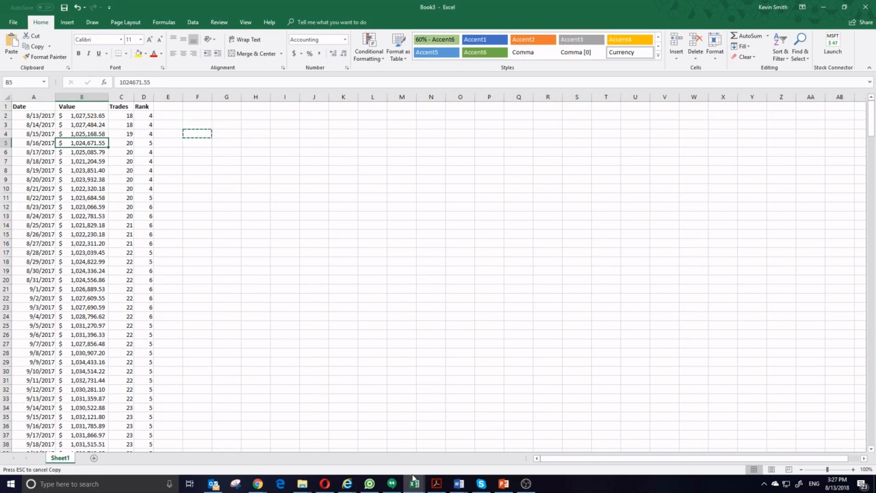
# Switch to the "My Daily Portfolio Values" spreadsheet in Chrome and examine its Date, Value, # Trades and Rank columns
pyautogui.moveTo(258, 484)
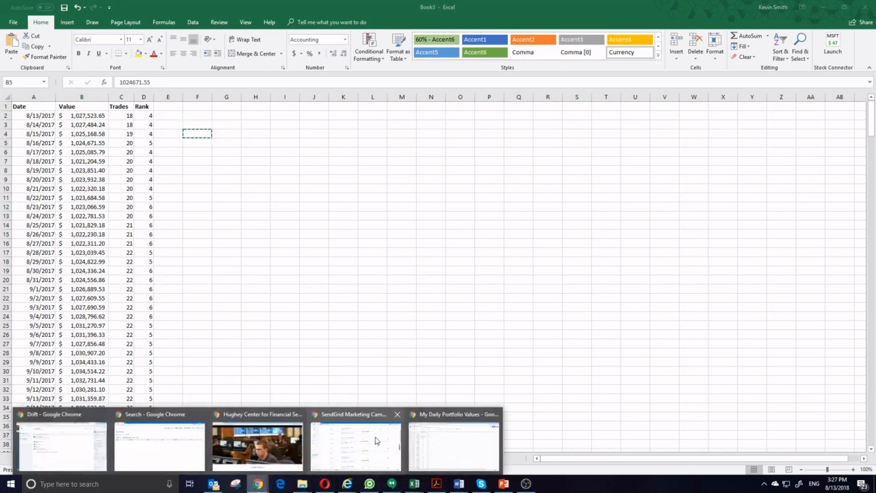
pyautogui.click(427, 441)
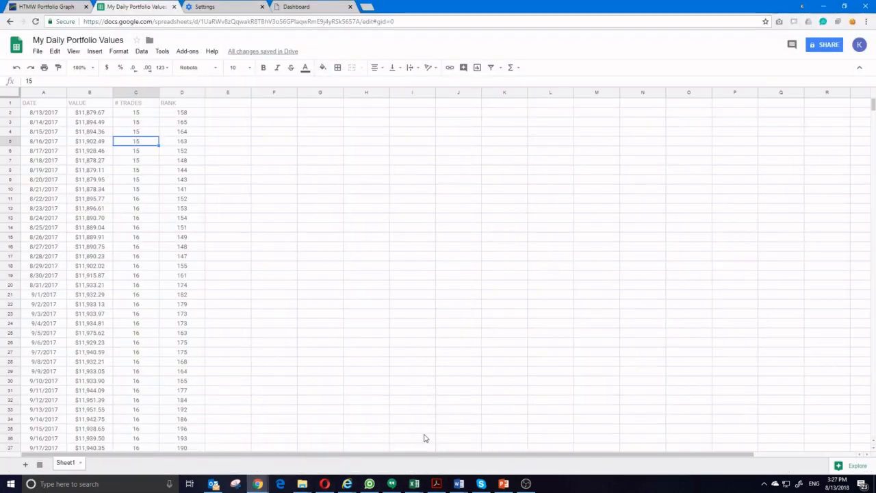
pyautogui.click(105, 191)
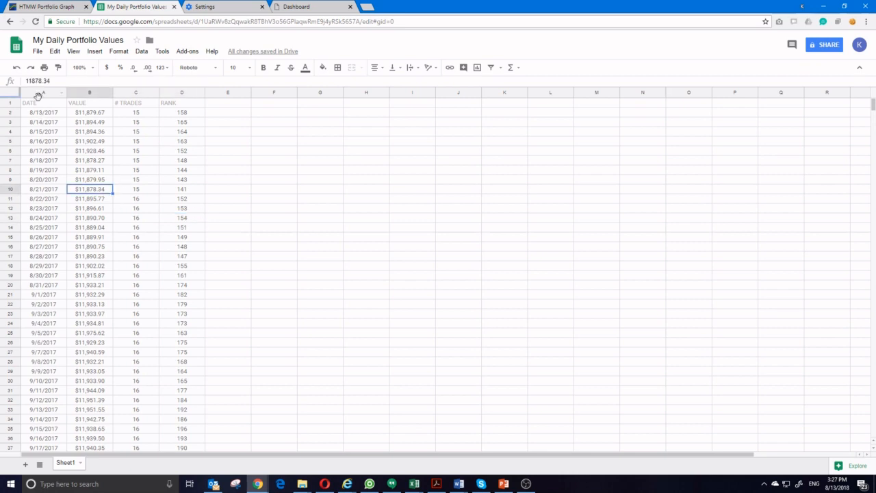
pyautogui.moveTo(39, 98); pyautogui.dragTo(171, 93)
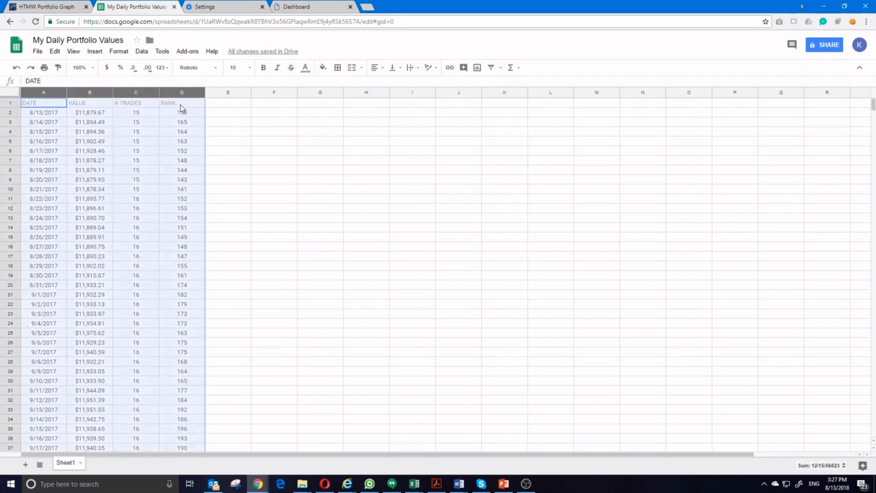
pyautogui.click(184, 163)
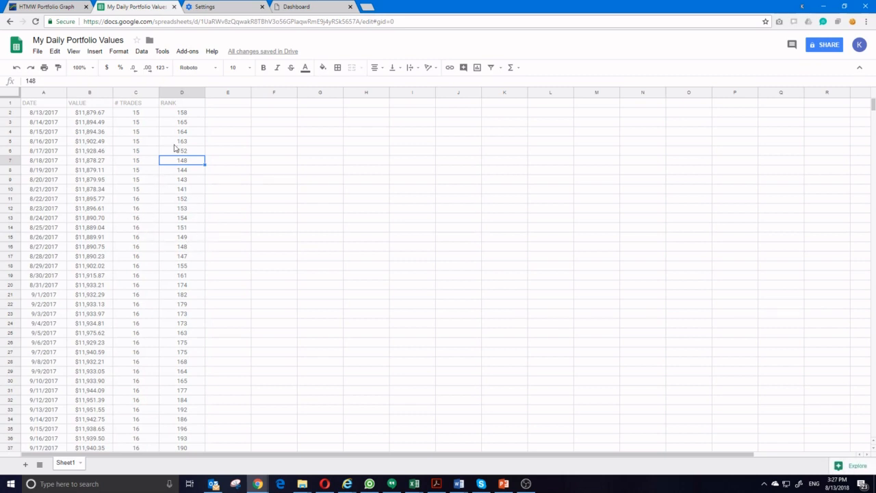
pyautogui.click(46, 93)
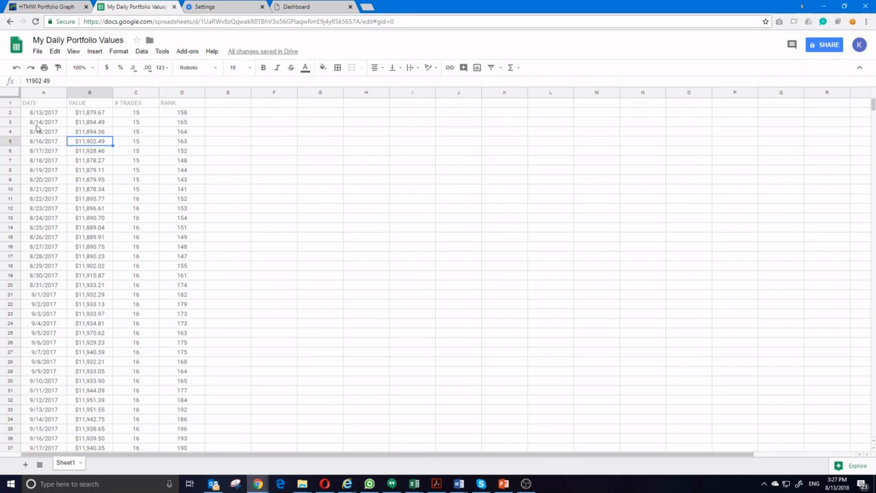
pyautogui.click(37, 123)
# Set the text colour of header cells A1:D1 to black and make them bold
pyautogui.moveTo(31, 104); pyautogui.dragTo(169, 106)
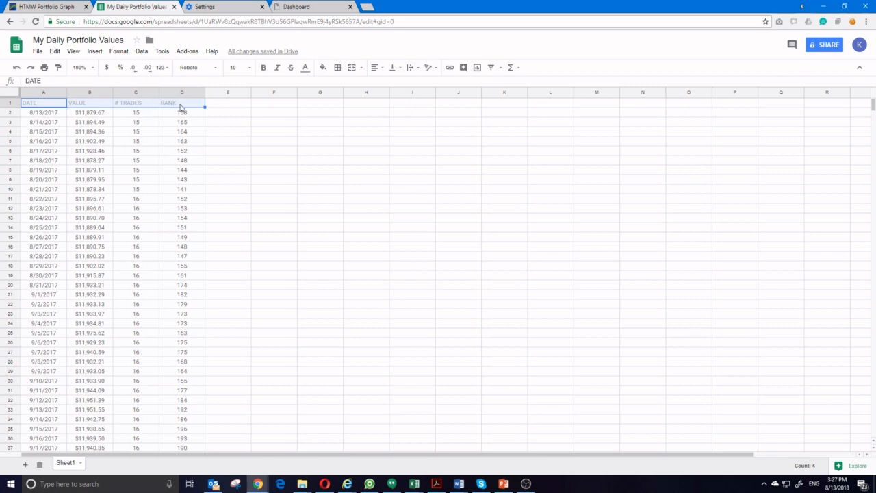
pyautogui.click(305, 68)
pyautogui.click(308, 97)
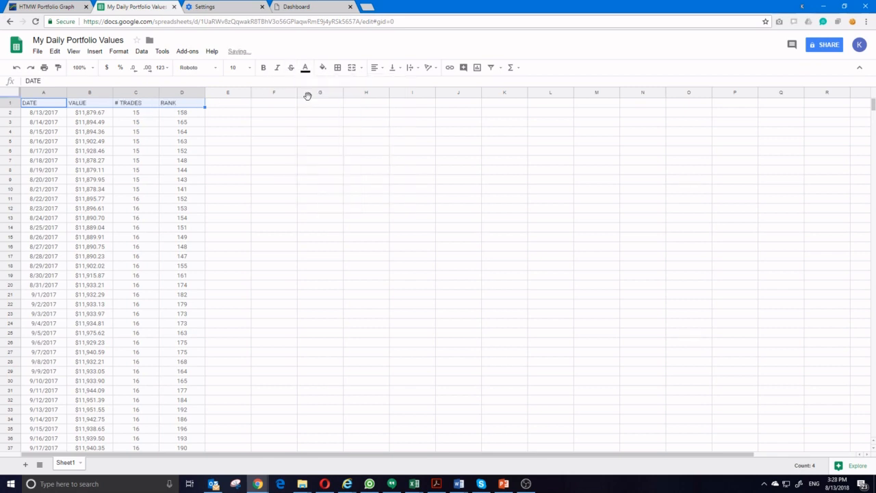
pyautogui.click(263, 69)
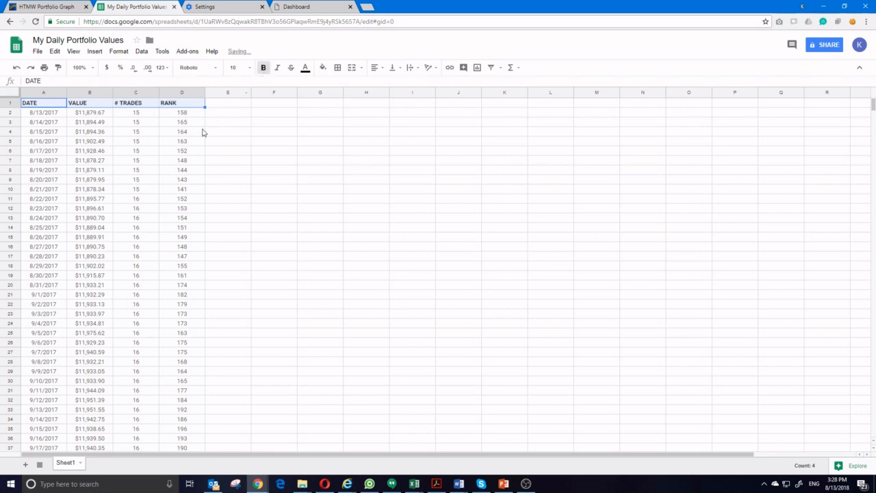
pyautogui.click(180, 132)
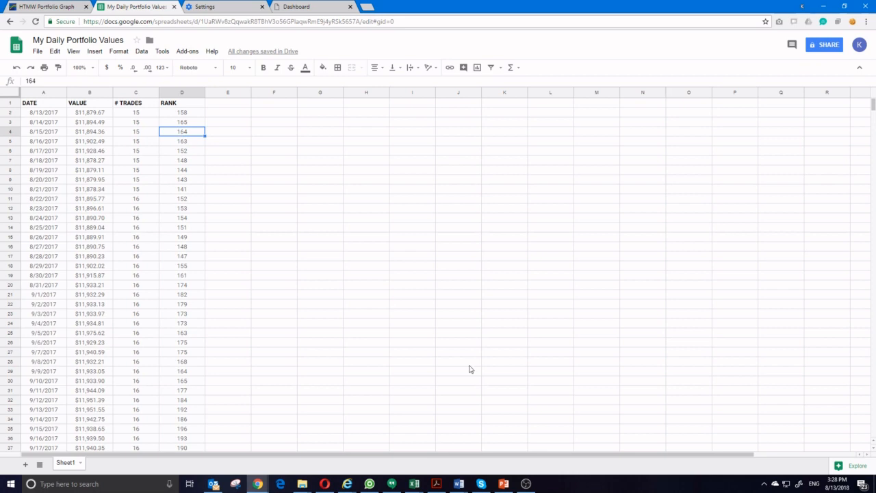
# Switch back to the Book3 workbook in Excel and look over the order of the dates in the Date column
pyautogui.click(414, 484)
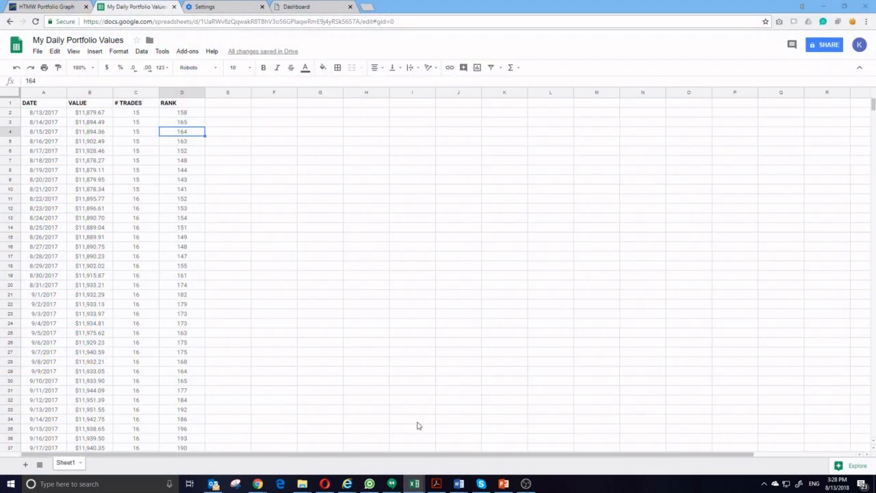
pyautogui.click(414, 483)
pyautogui.click(448, 236)
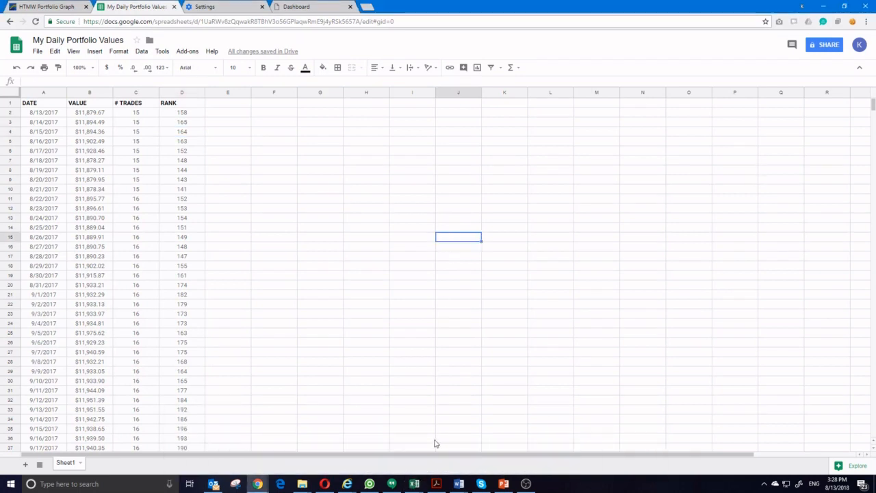
pyautogui.click(414, 483)
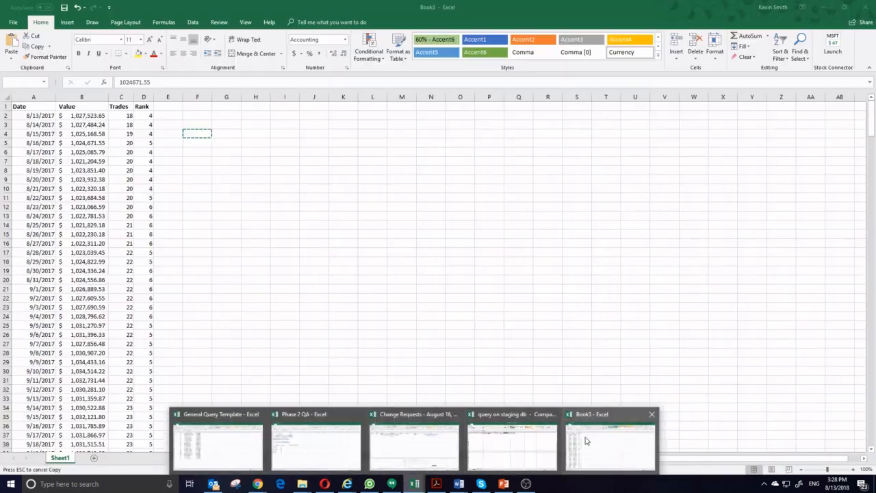
pyautogui.click(586, 440)
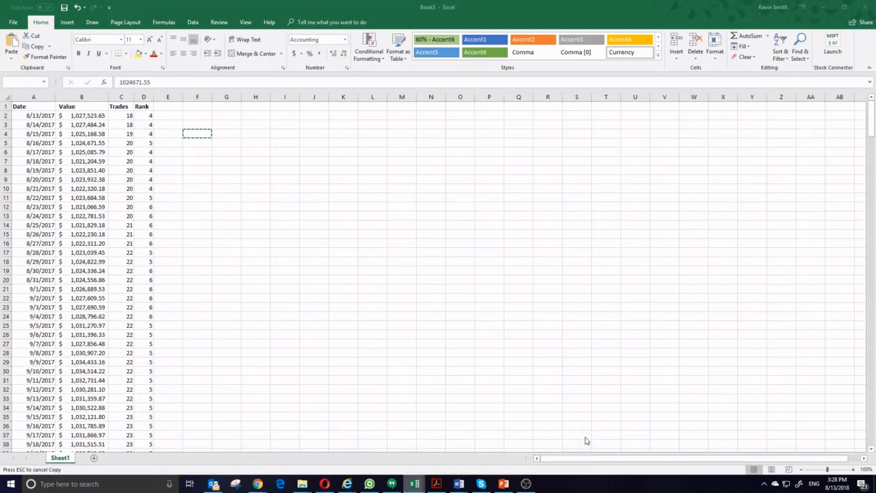
pyautogui.click(100, 186)
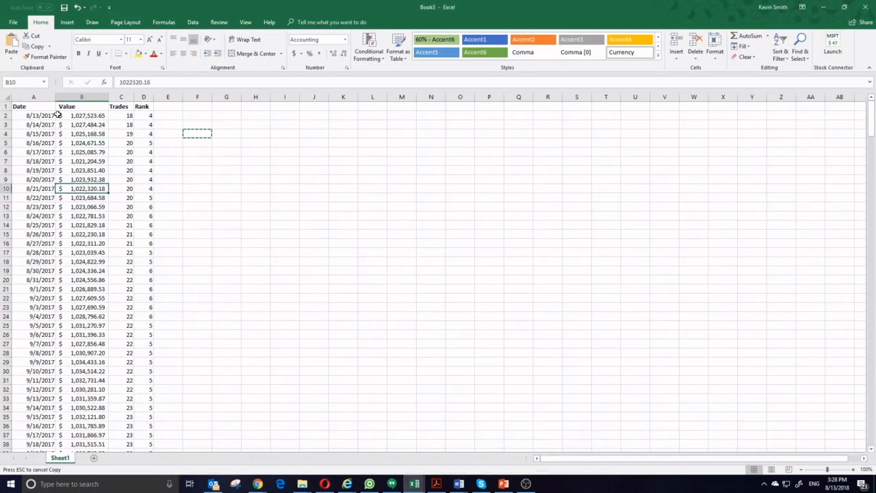
pyautogui.moveTo(46, 115); pyautogui.dragTo(41, 382)
pyautogui.scroll(-1, 41, 376)
pyautogui.scroll(1, 38, 369)
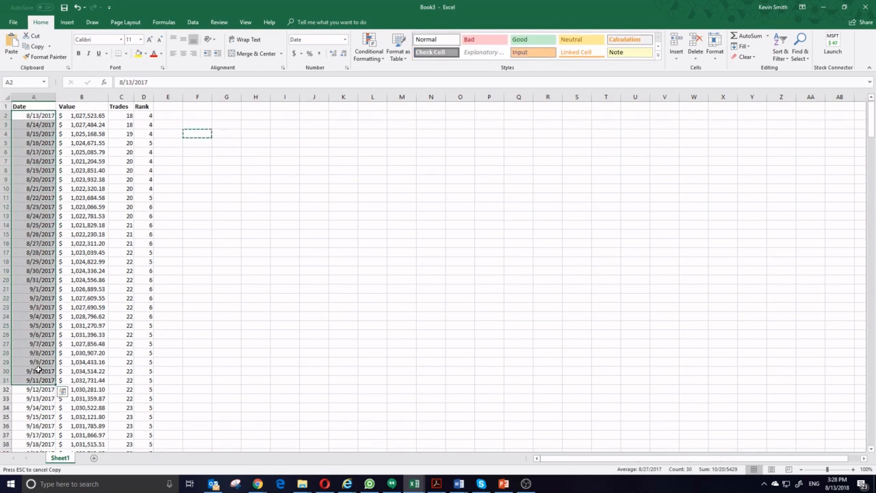
# Sort the data range by the Date column on cell values, ordered Newest to Oldest
pyautogui.click(42, 288)
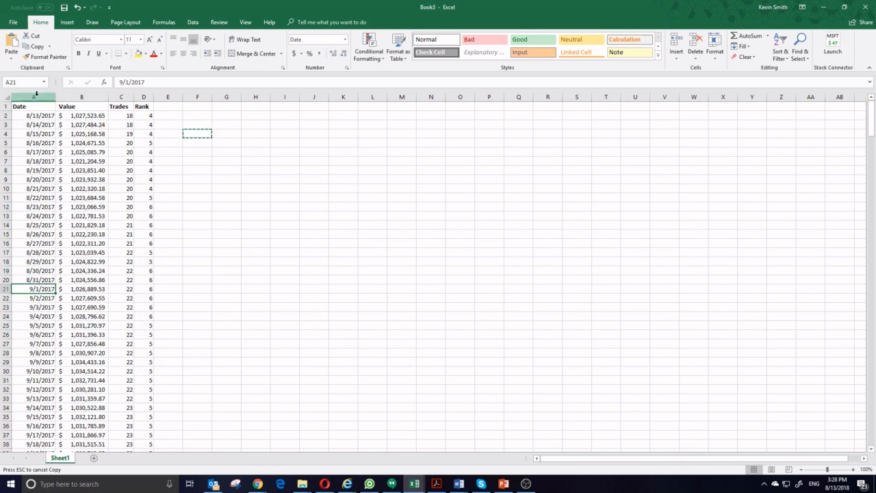
pyautogui.click(194, 22)
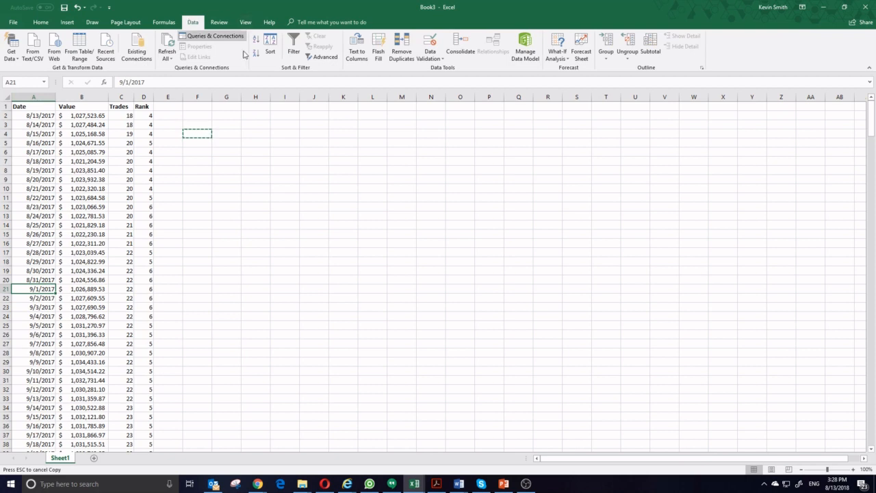
pyautogui.click(269, 48)
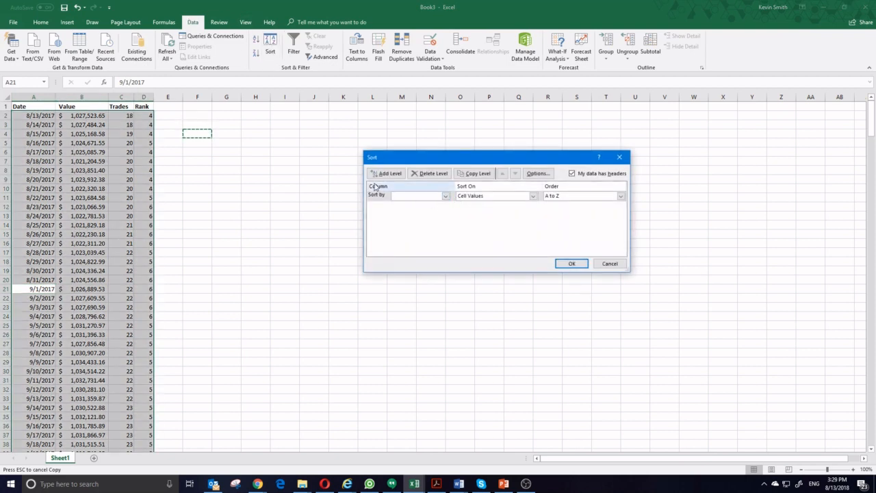
pyautogui.click(445, 196)
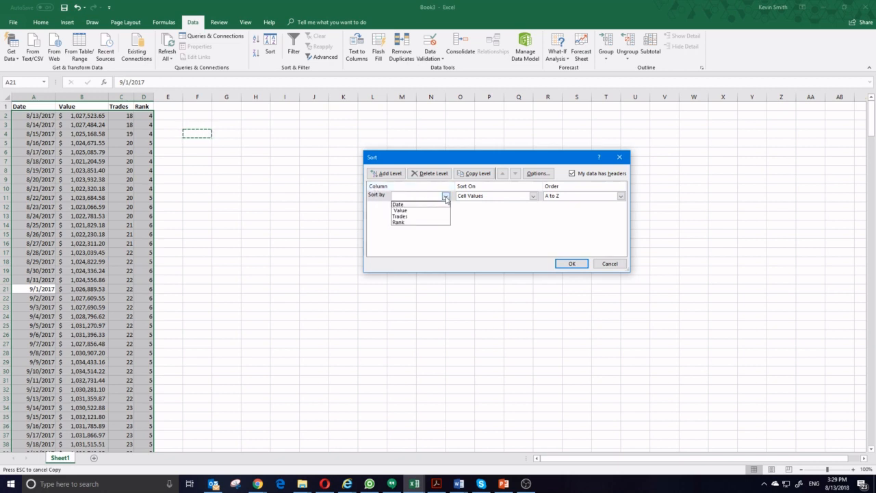
pyautogui.click(409, 205)
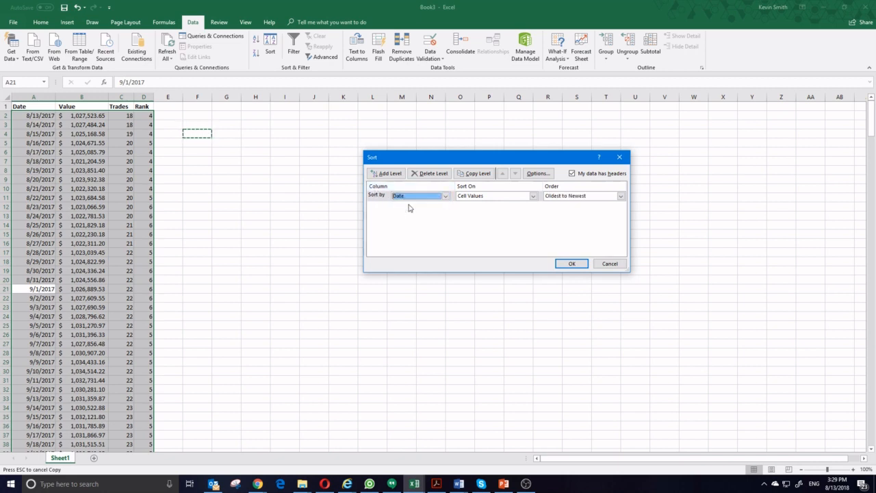
pyautogui.click(574, 199)
pyautogui.click(570, 213)
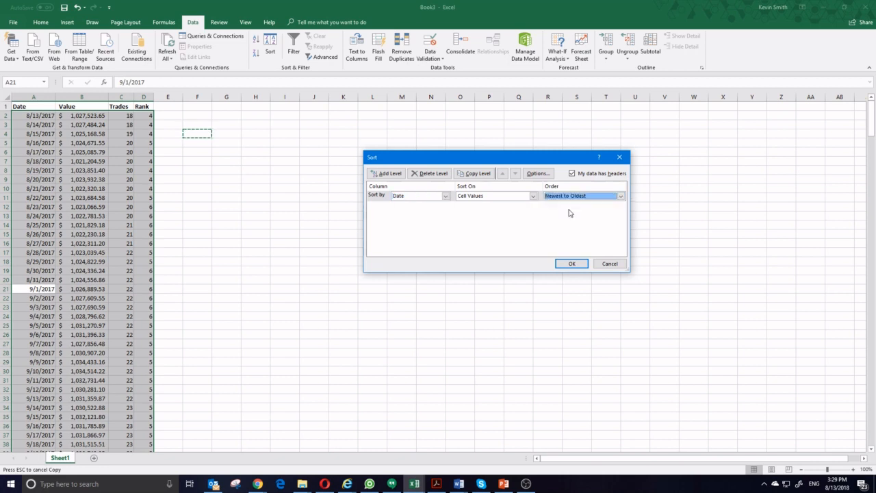
pyautogui.click(570, 264)
pyautogui.click(63, 180)
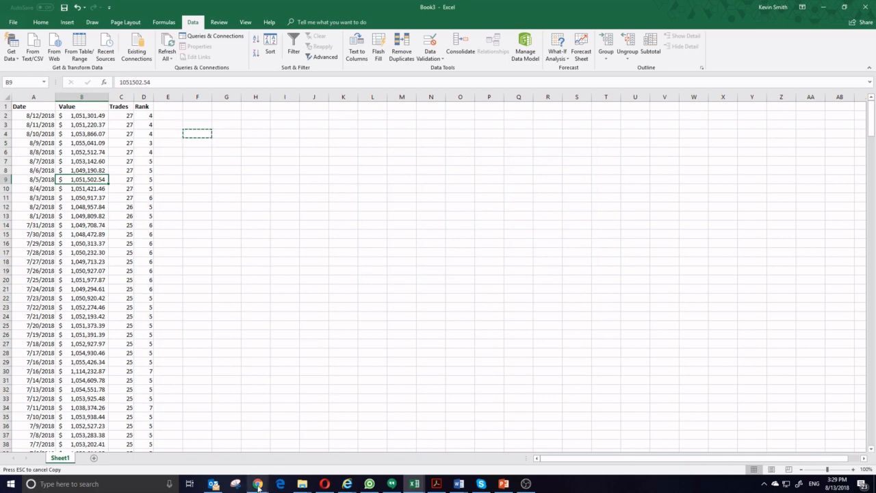
# Switch to the "My Daily Portfolio Values" spreadsheet in Chrome and sort the sheet A → Z by the DATE column
pyautogui.moveTo(257, 483)
pyautogui.click(453, 445)
pyautogui.click(92, 160)
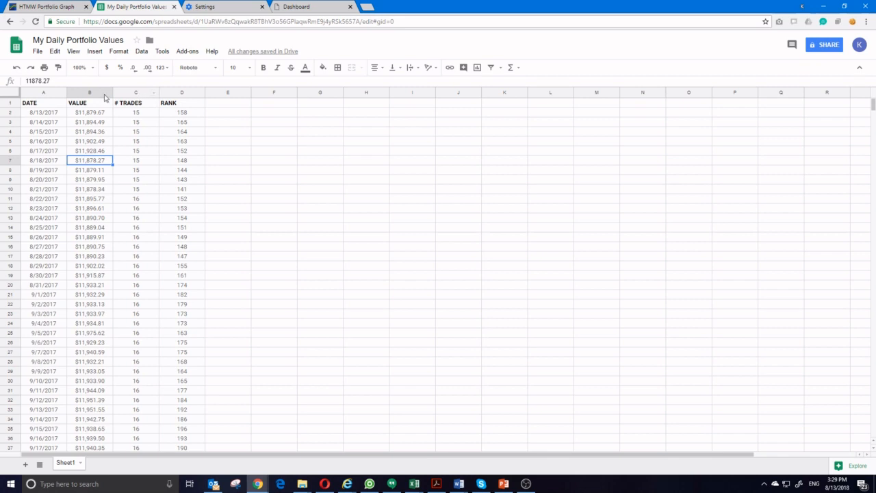
pyautogui.click(63, 94)
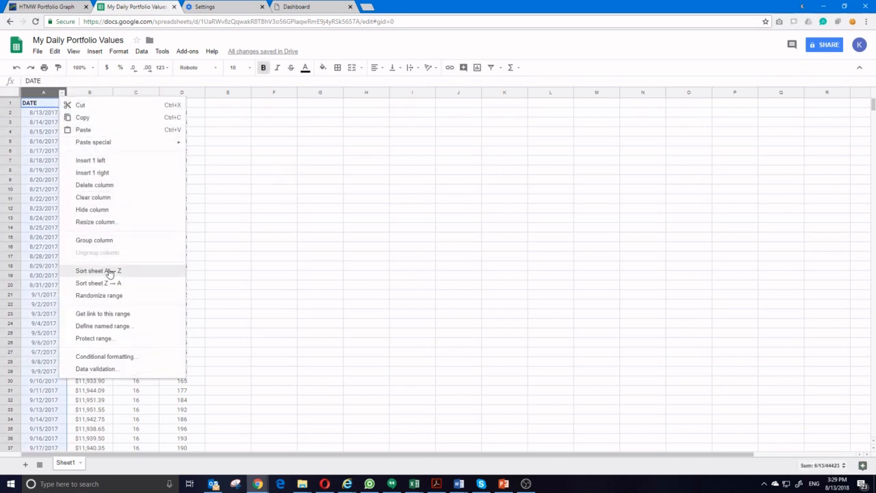
pyautogui.click(130, 275)
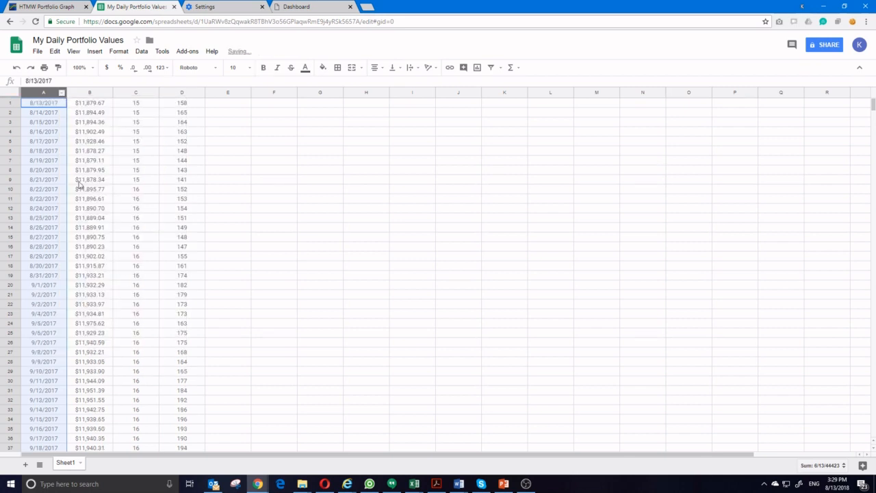
pyautogui.scroll(-3, 44, 264)
pyautogui.scroll(3, 44, 264)
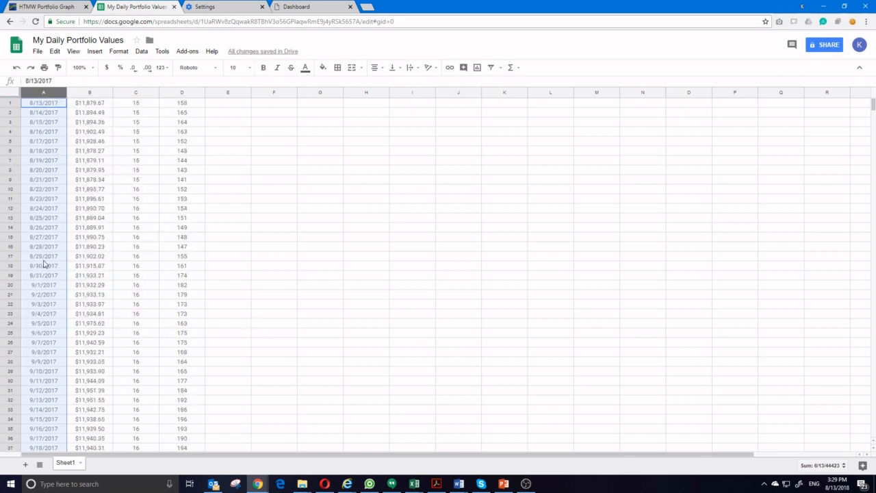
# Find the DATE, VALUE, # TRADES and RANK header row beneath the sorted data and cut it
pyautogui.click(38, 105)
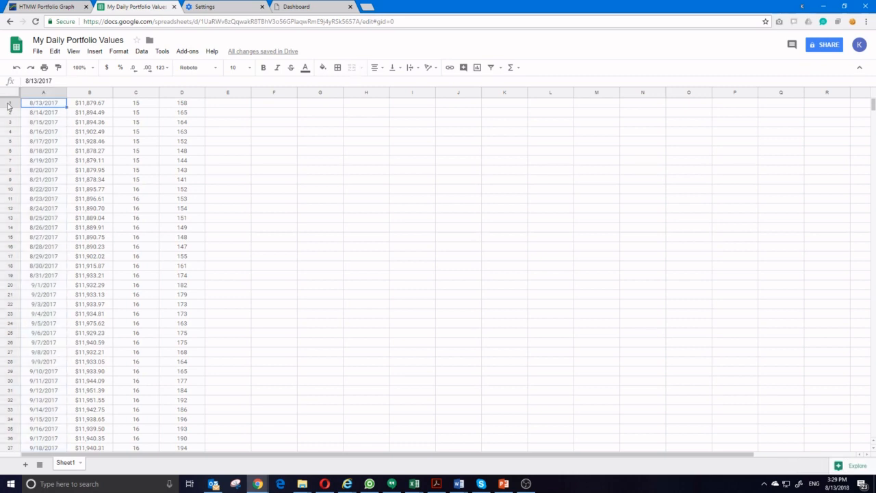
pyautogui.scroll(-20, 42, 273)
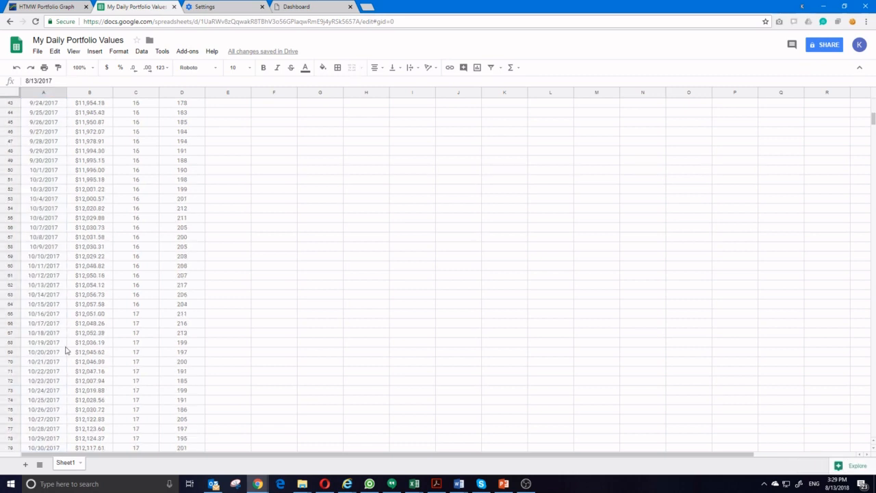
pyautogui.scroll(-20, 66, 348)
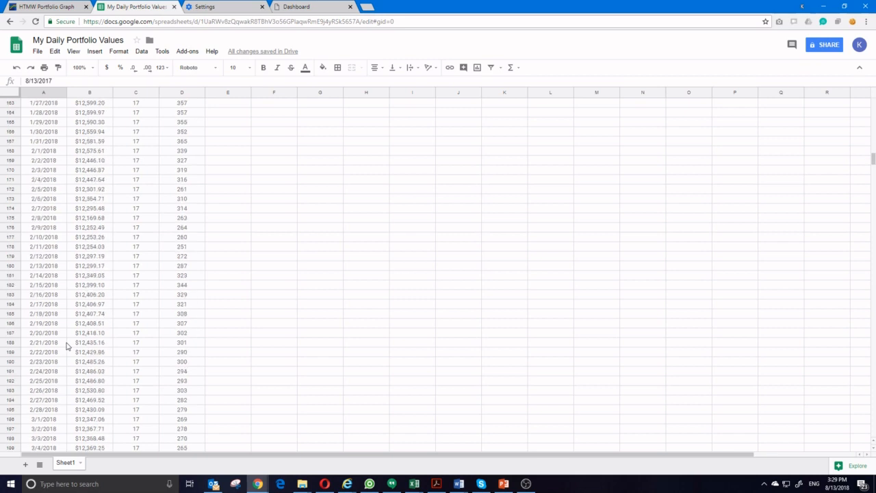
pyautogui.scroll(-20, 67, 346)
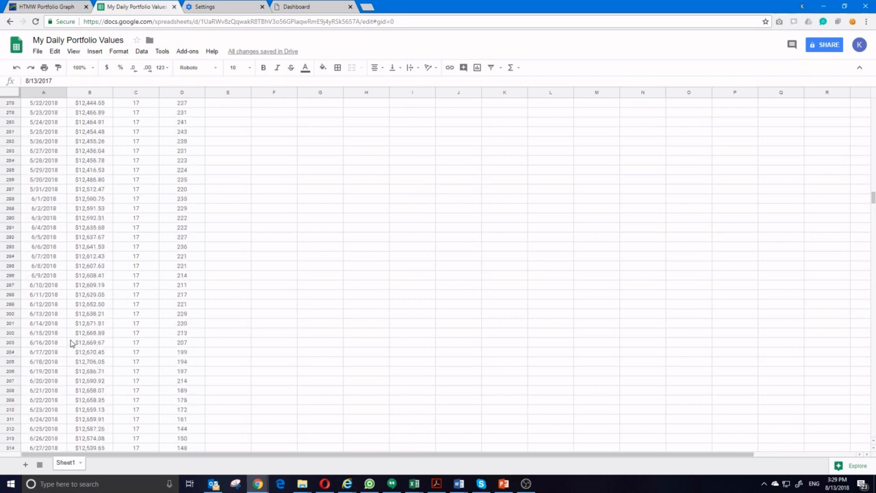
pyautogui.scroll(-1, 71, 343)
pyautogui.click(43, 323)
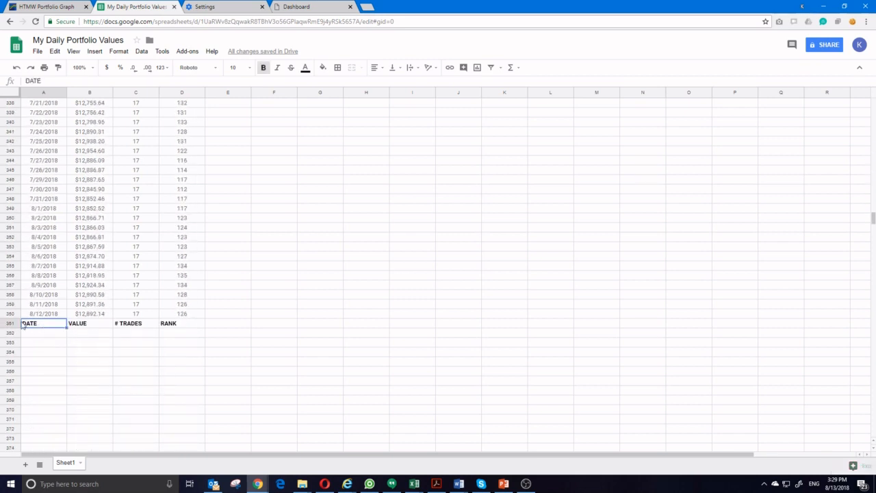
pyautogui.click(9, 323)
pyautogui.rightClick(8, 322)
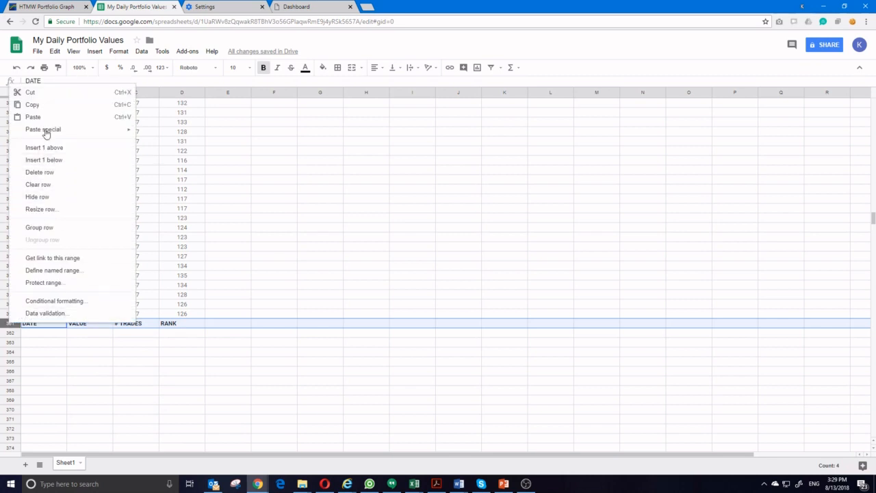
pyautogui.click(43, 94)
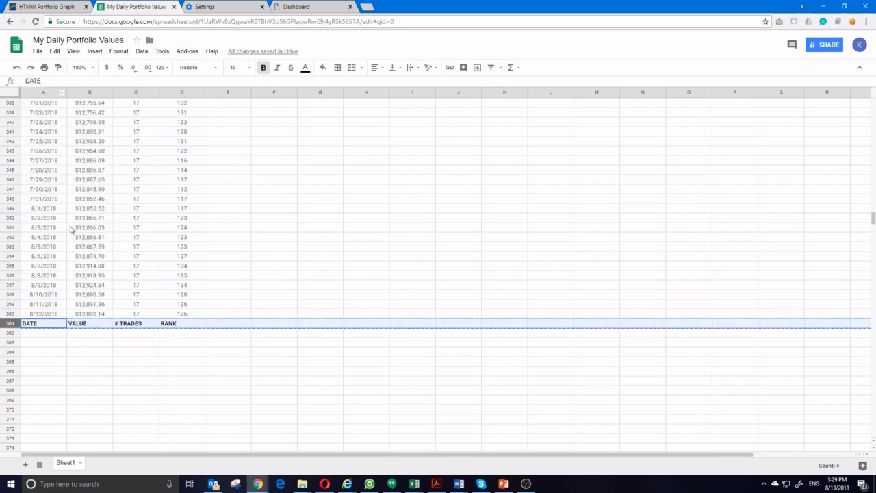
# Insert a blank row above row 1 and paste the cut header row into it
pyautogui.scroll(2, 75, 240)
pyautogui.moveTo(873, 219); pyautogui.dragTo(874, 102)
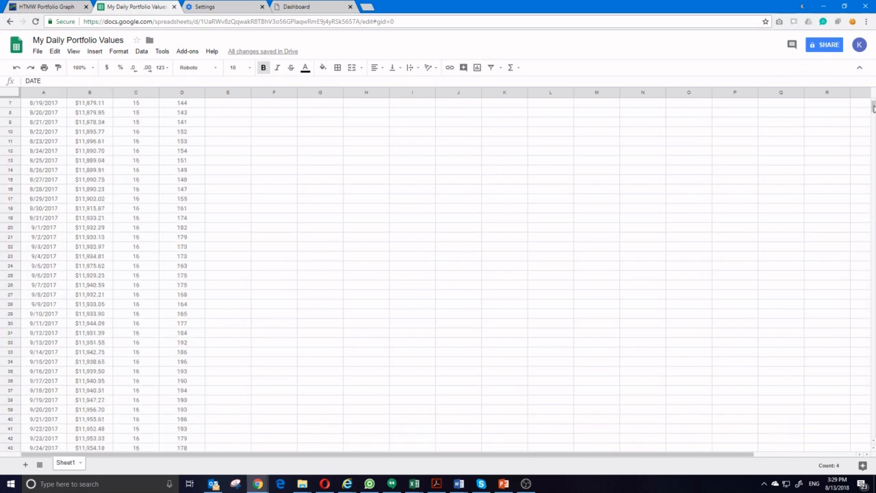
pyautogui.rightClick(14, 103)
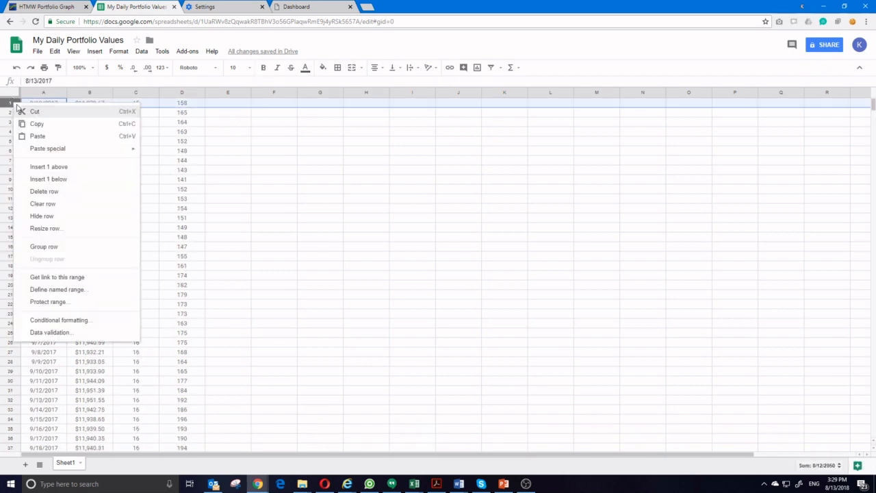
pyautogui.click(65, 167)
pyautogui.hotkey('ctrl', 'v')
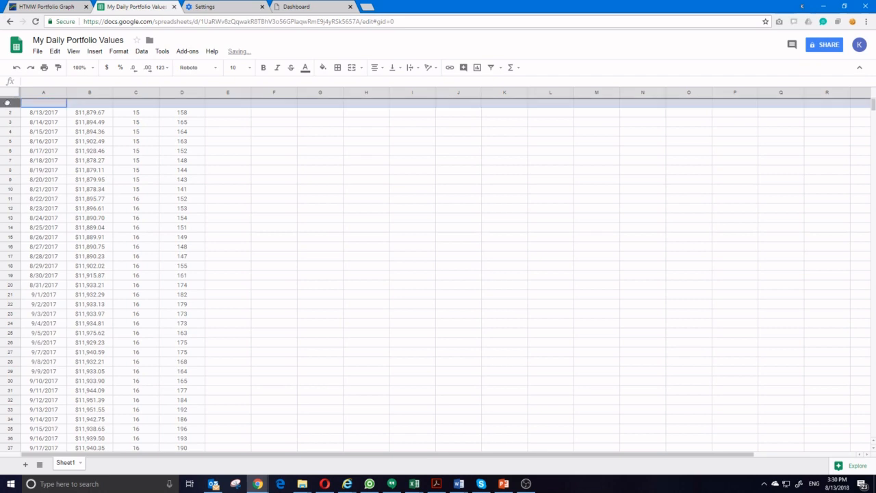
pyautogui.click(104, 143)
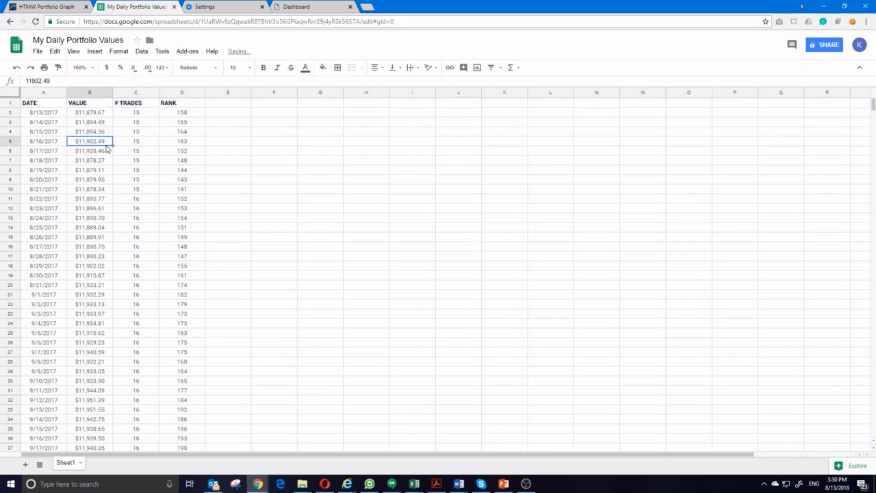
pyautogui.click(141, 52)
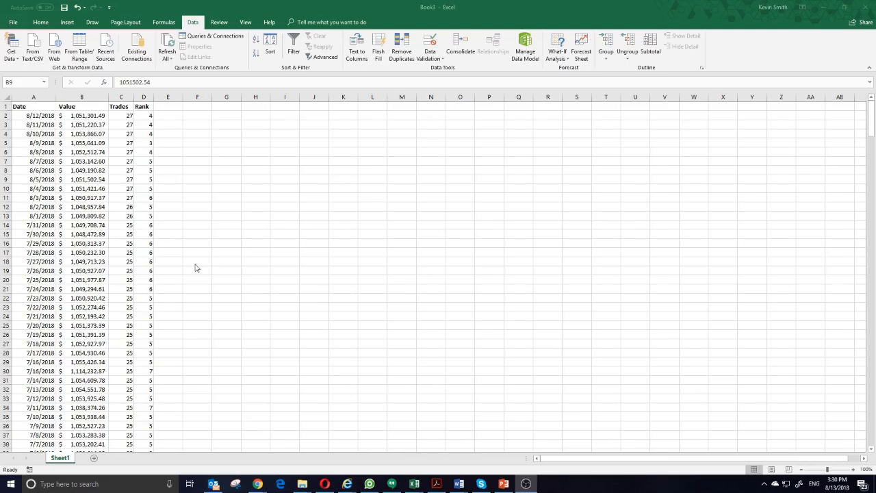
pyautogui.click(195, 265)
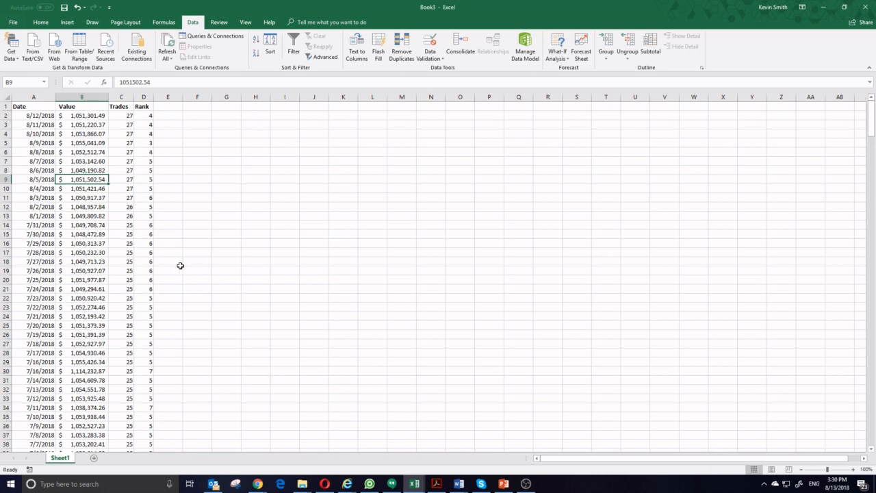
# In the Book3 workbook in Excel, delete columns C through F, including Trades and Rank
pyautogui.click(154, 145)
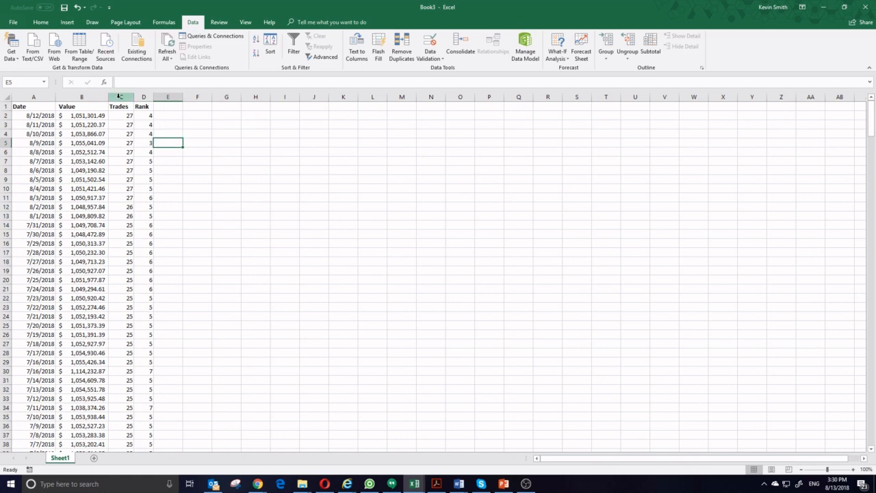
pyautogui.moveTo(120, 97); pyautogui.dragTo(197, 94)
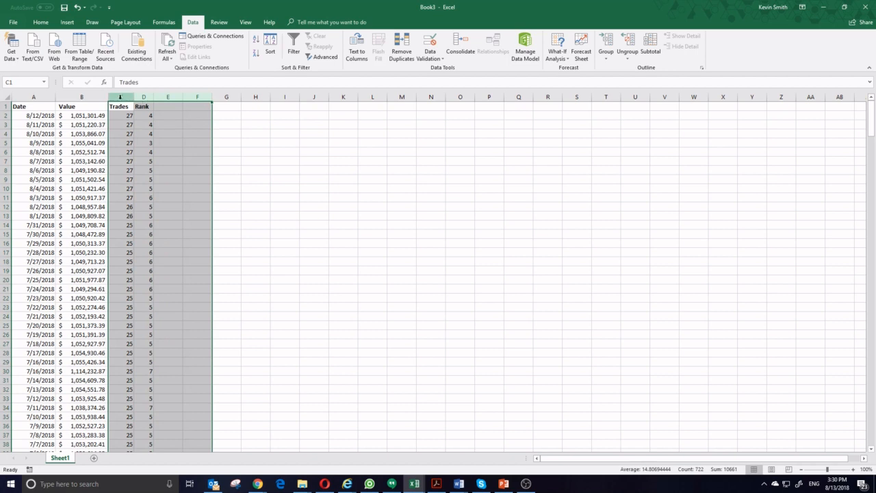
pyautogui.rightClick(150, 134)
pyautogui.click(180, 213)
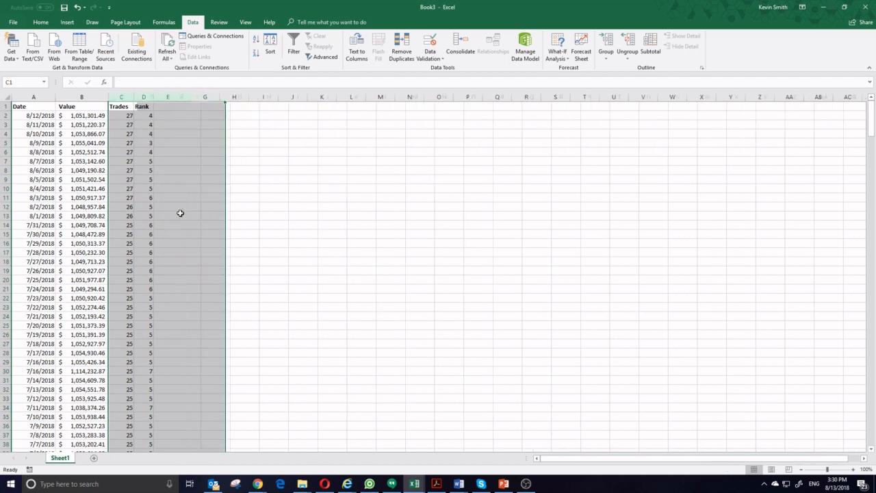
pyautogui.click(136, 196)
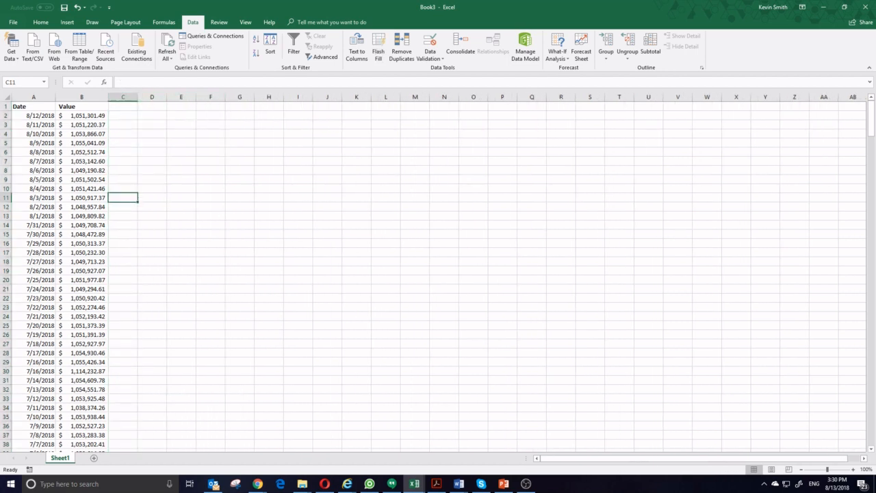
# Switch to the "My Daily Portfolio Values" spreadsheet in Chrome and delete the # TRADES and RANK columns (C–D)
pyautogui.moveTo(323, 0); pyautogui.dragTo(322, 4)
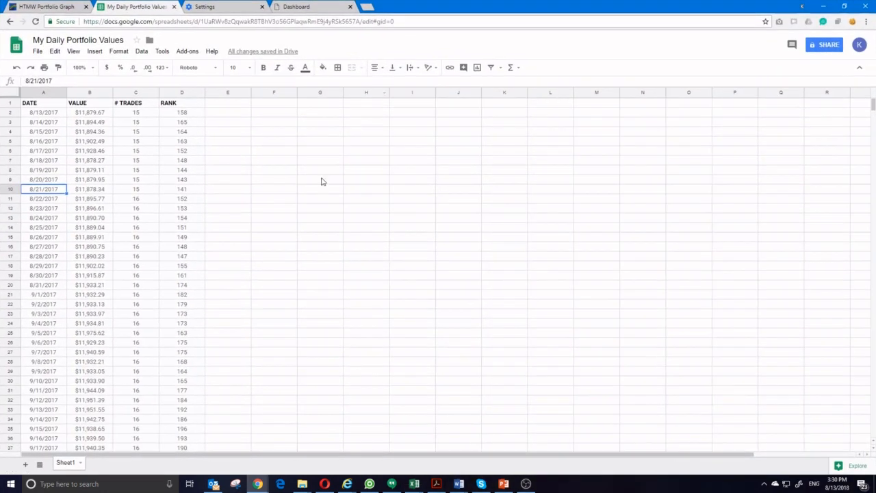
pyautogui.click(214, 199)
pyautogui.moveTo(133, 94); pyautogui.dragTo(179, 93)
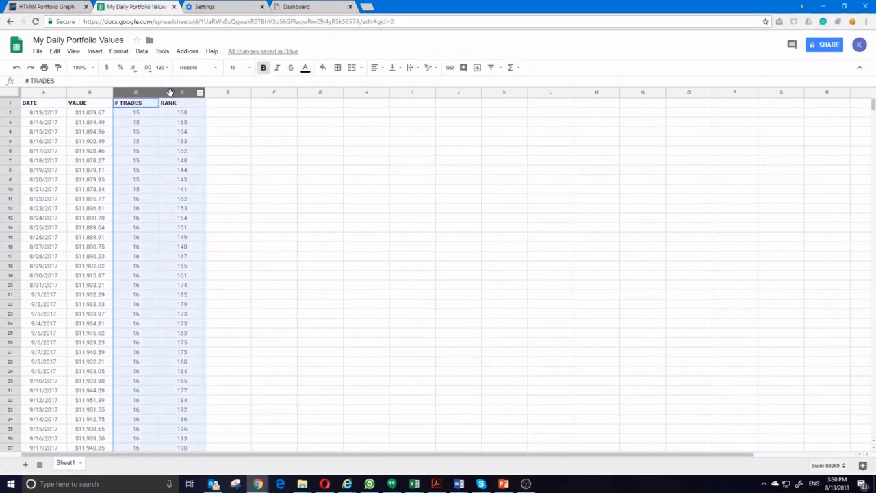
pyautogui.rightClick(162, 151)
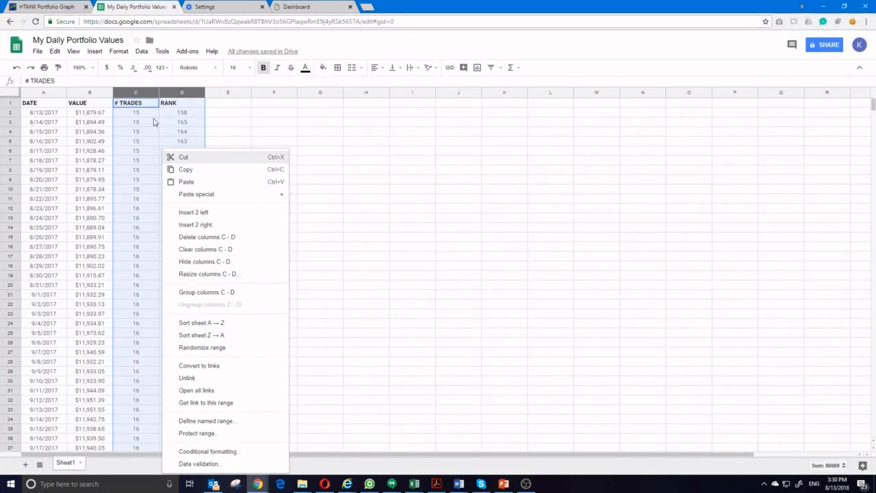
pyautogui.click(205, 240)
pyautogui.click(151, 179)
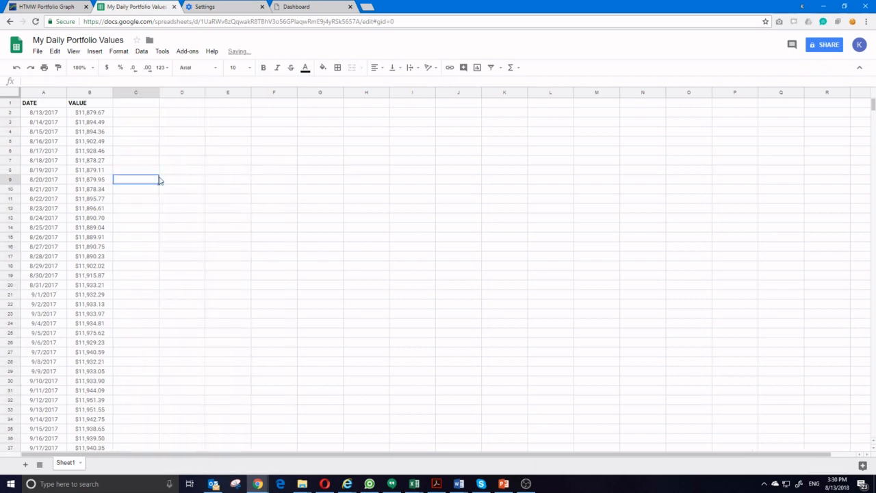